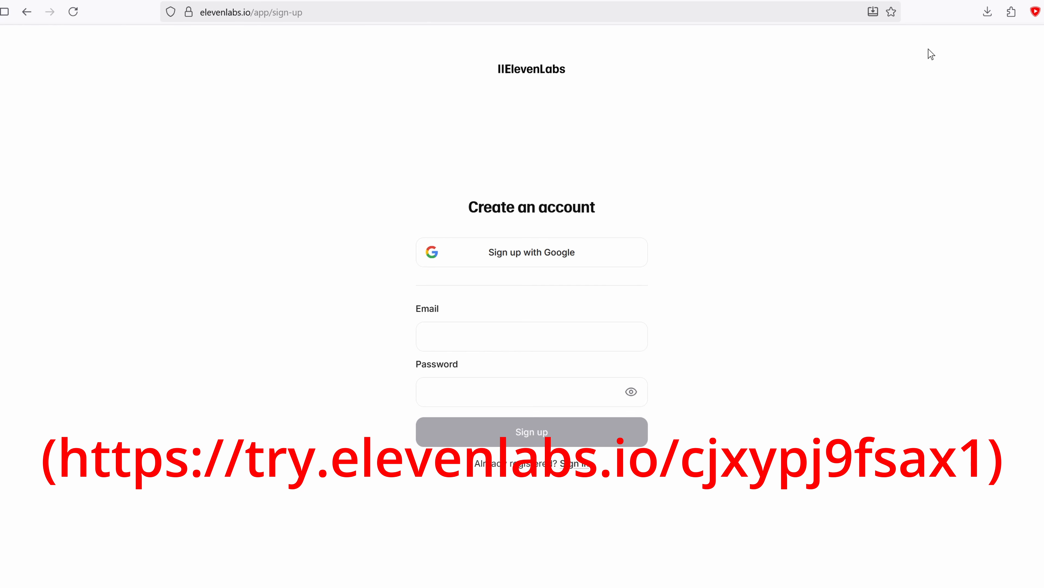
Sign up with Google, keeping the Light style and submitting the name, date of birth and English as preferred language.
click(565, 262)
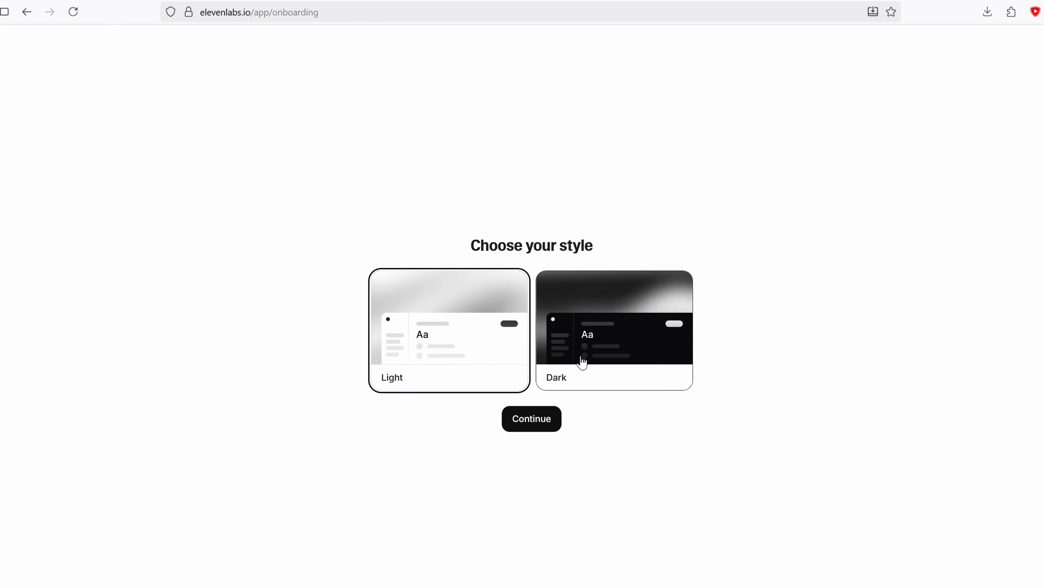
click(534, 419)
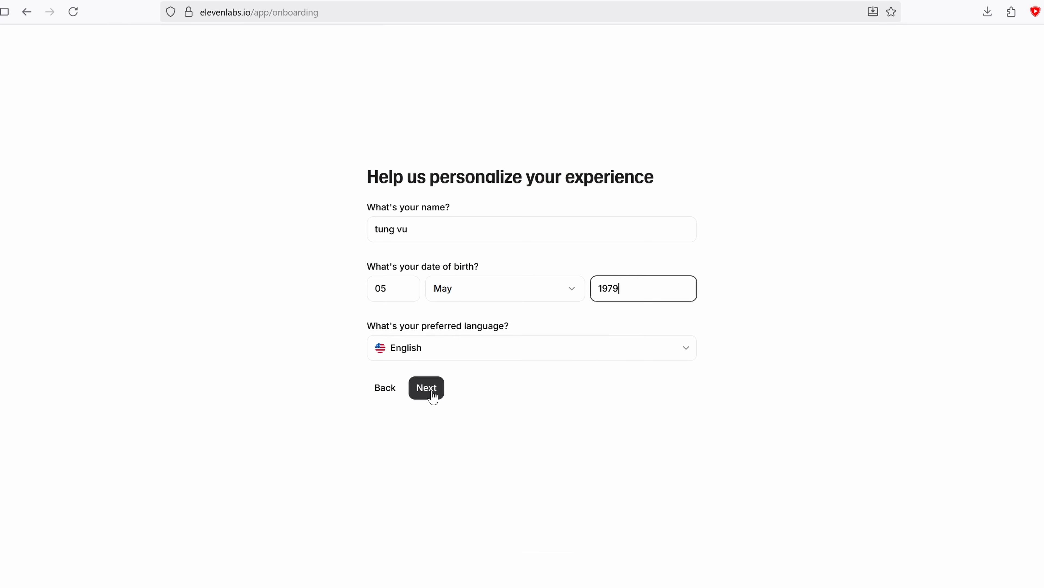
click(432, 394)
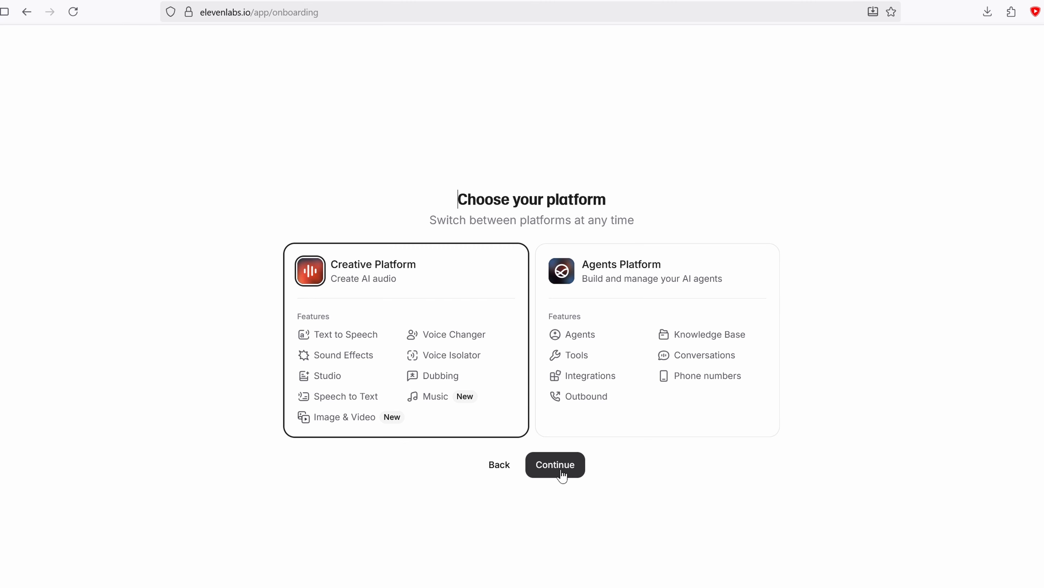
Choose the Creative Platform and set the kind of creator to YouTuber in the onboarding questions.
click(563, 475)
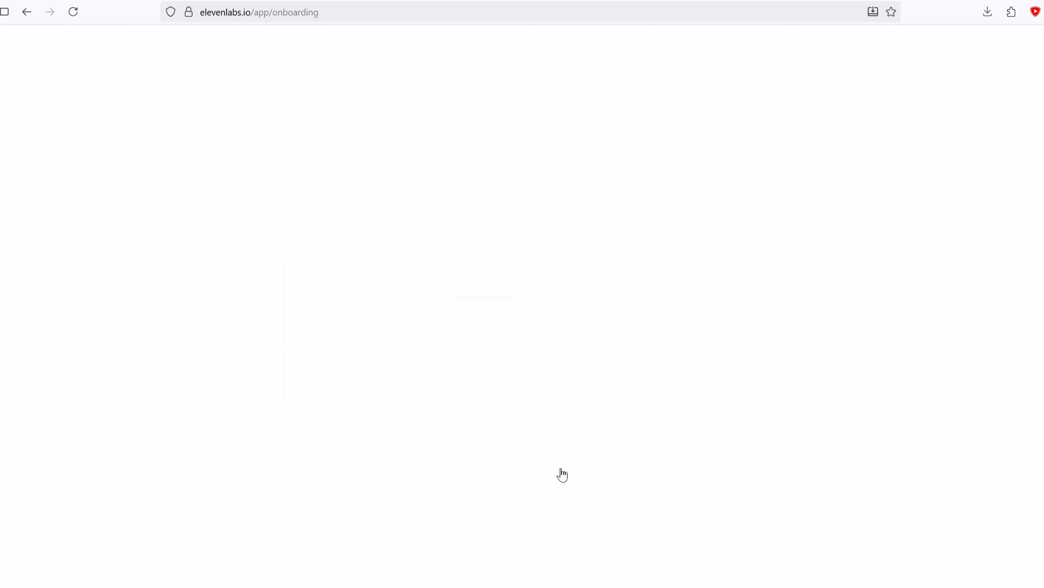
click(480, 312)
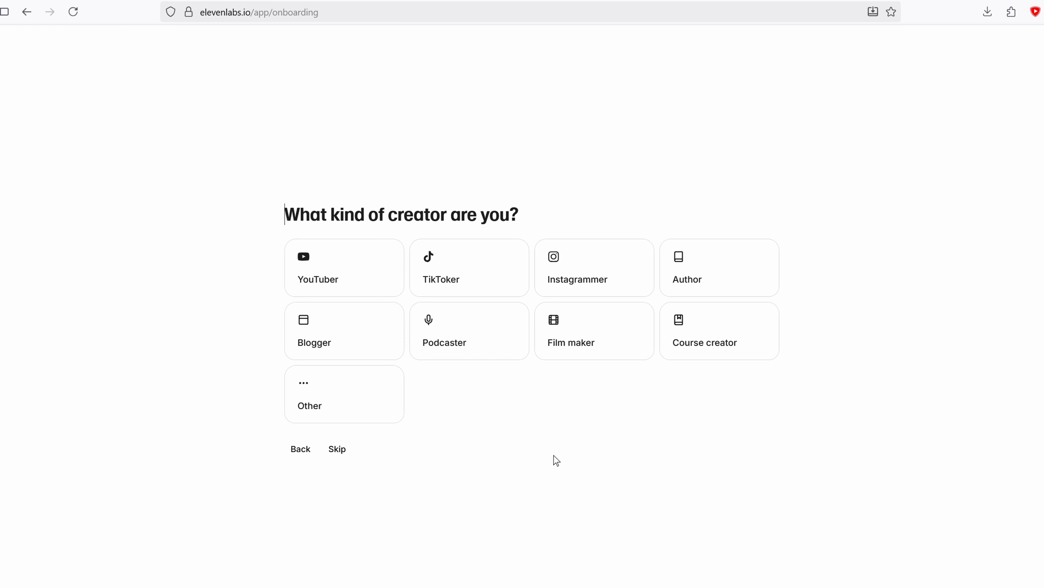
click(340, 275)
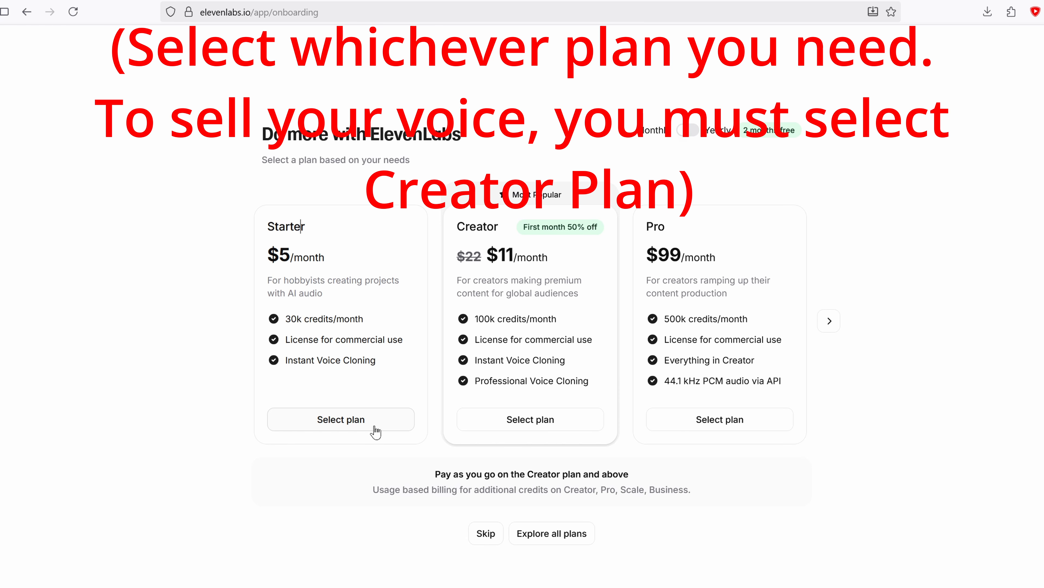
Select the monthly Starter plan, fill in the card and billing details, and subscribe.
click(375, 427)
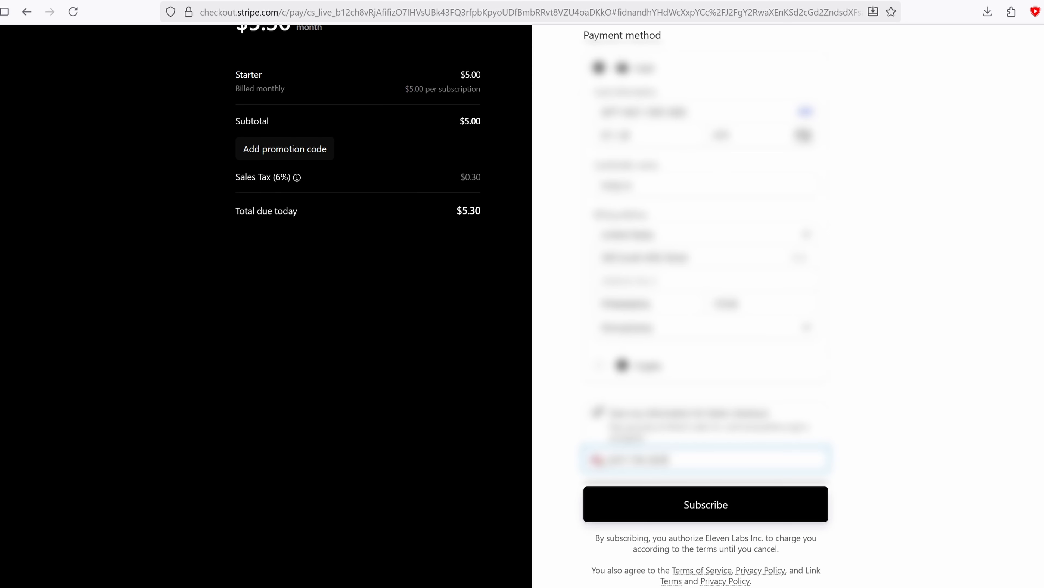
click(725, 517)
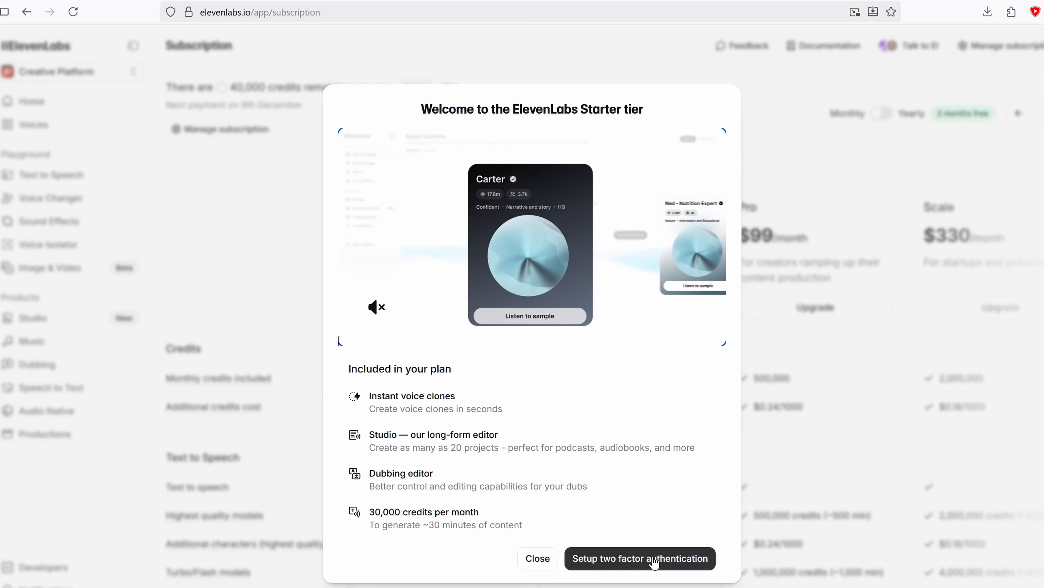
Start two-factor authentication setup and save its authenticator key in a new Bitwarden login named eleven labs with username google account.
click(627, 558)
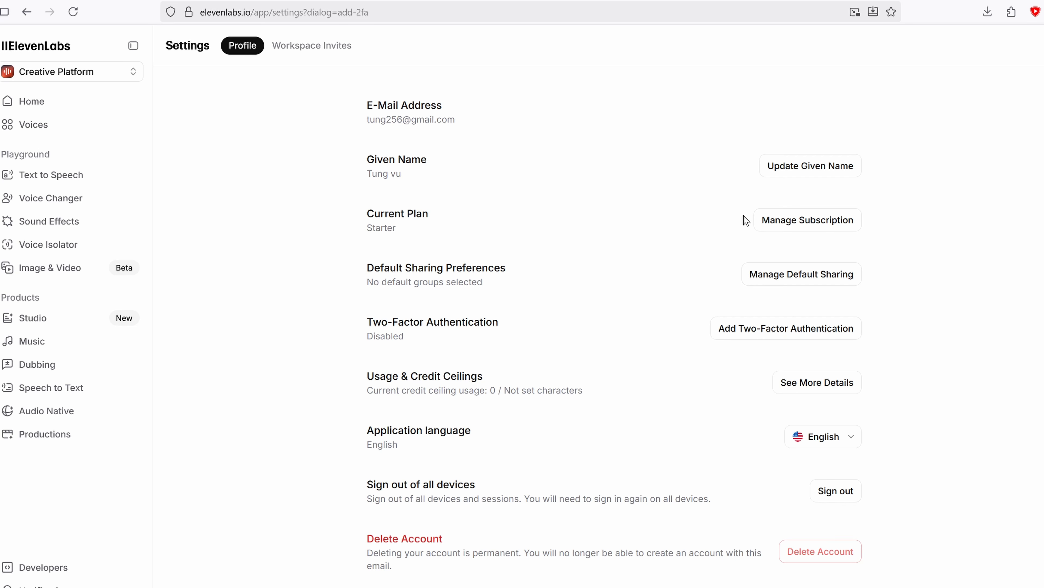
click(781, 338)
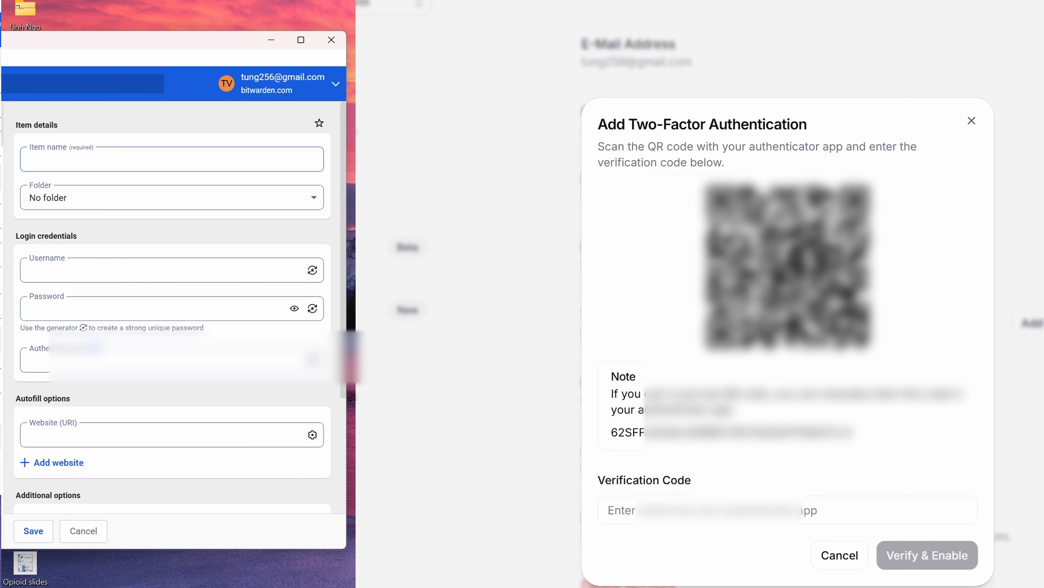
click(151, 159)
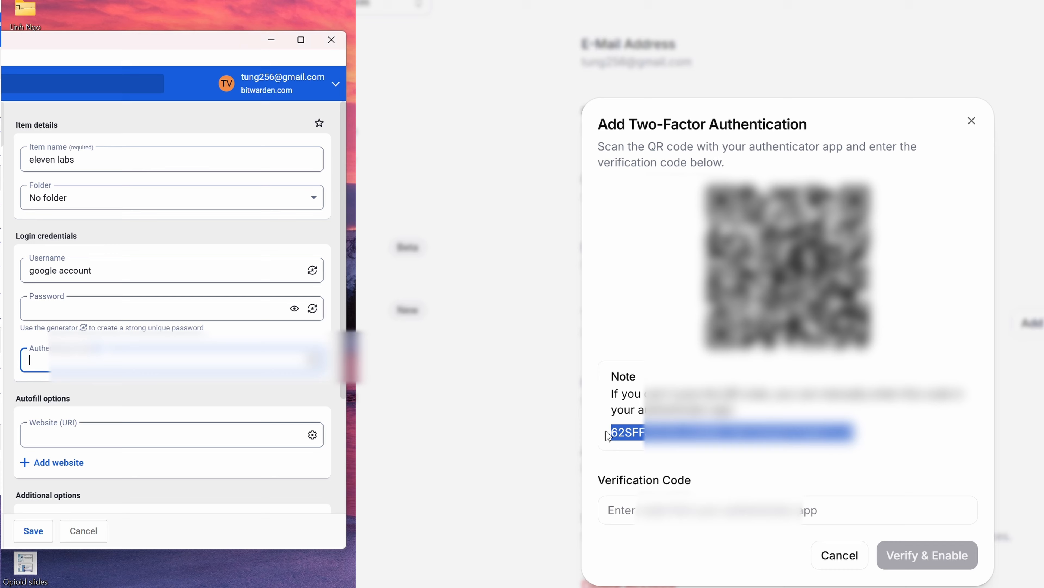
key(ctrl+v)
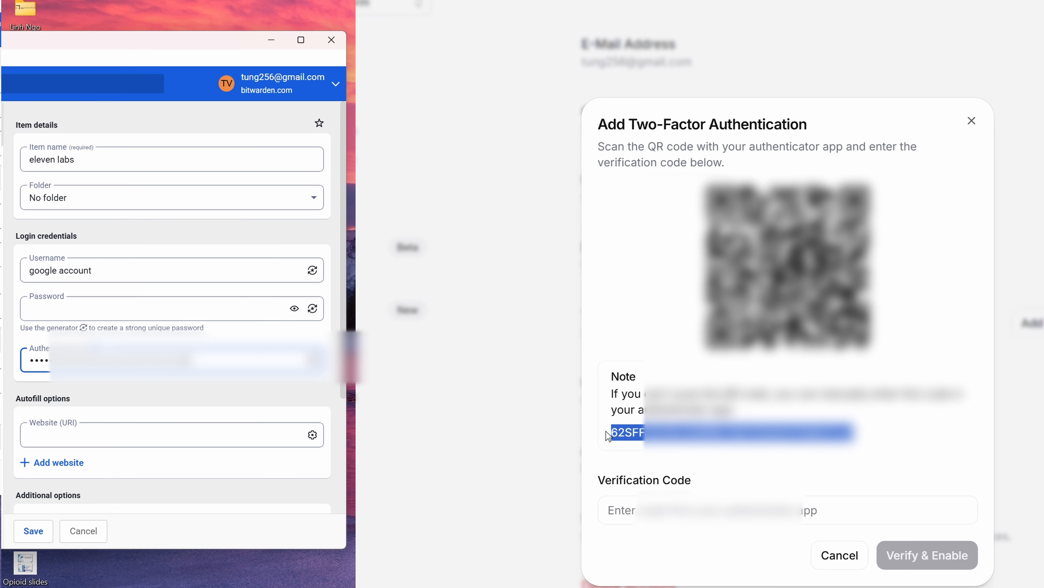
click(33, 531)
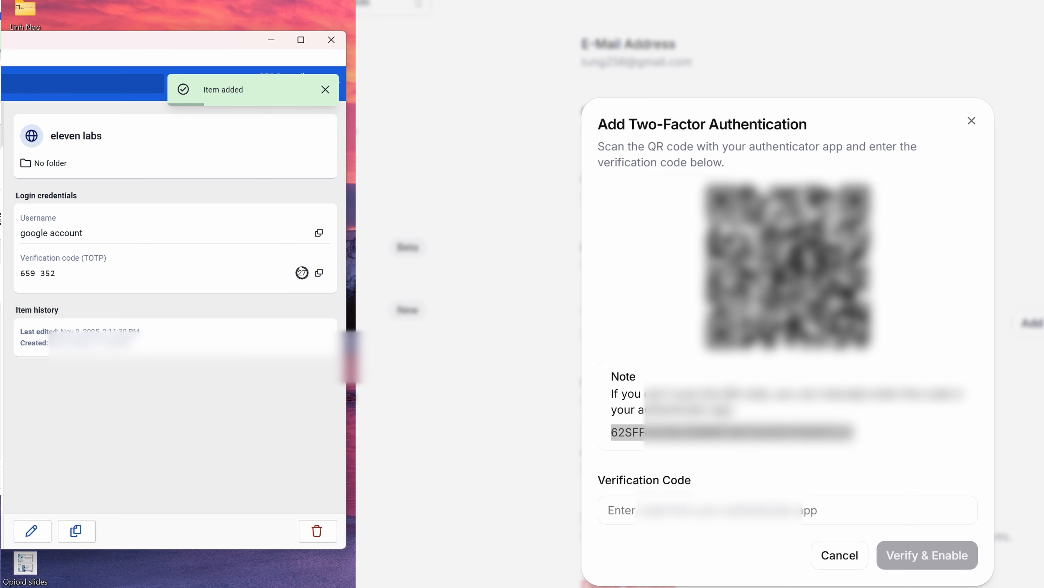
Enter the verification code from the Bitwarden item and enable two-factor authentication.
click(740, 510)
key(ctrl+v)
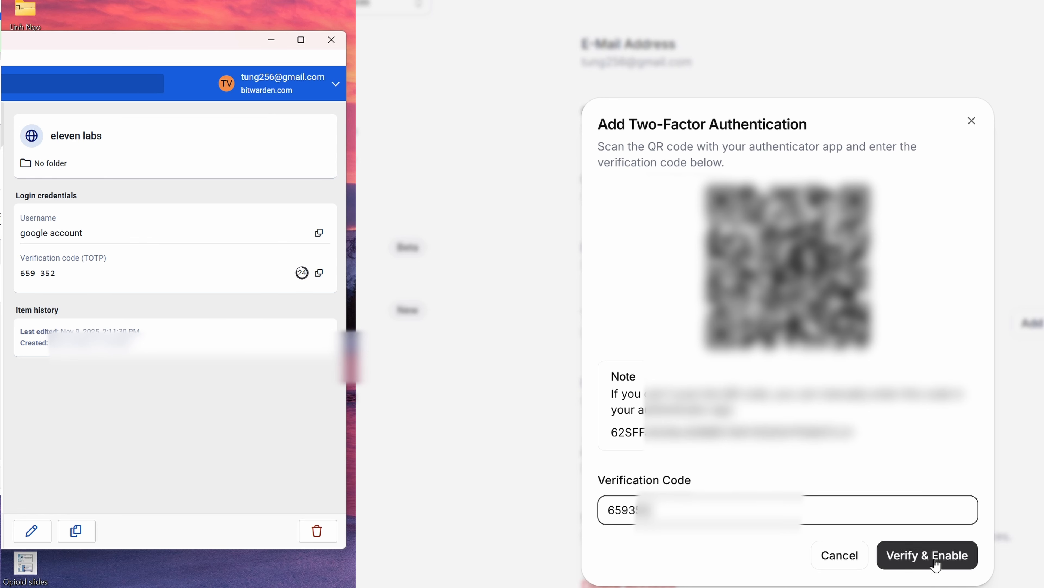
click(936, 564)
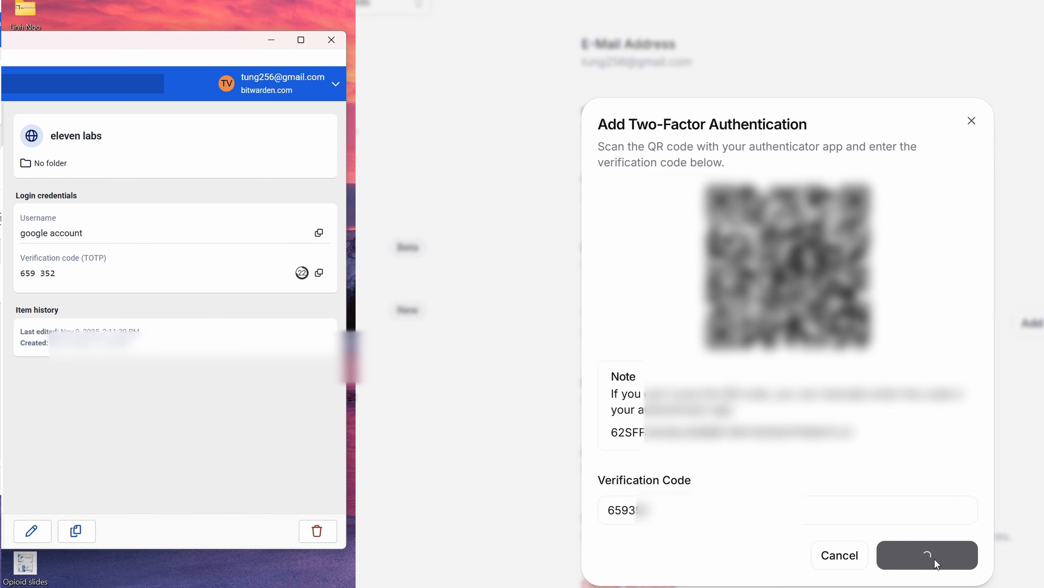
click(319, 272)
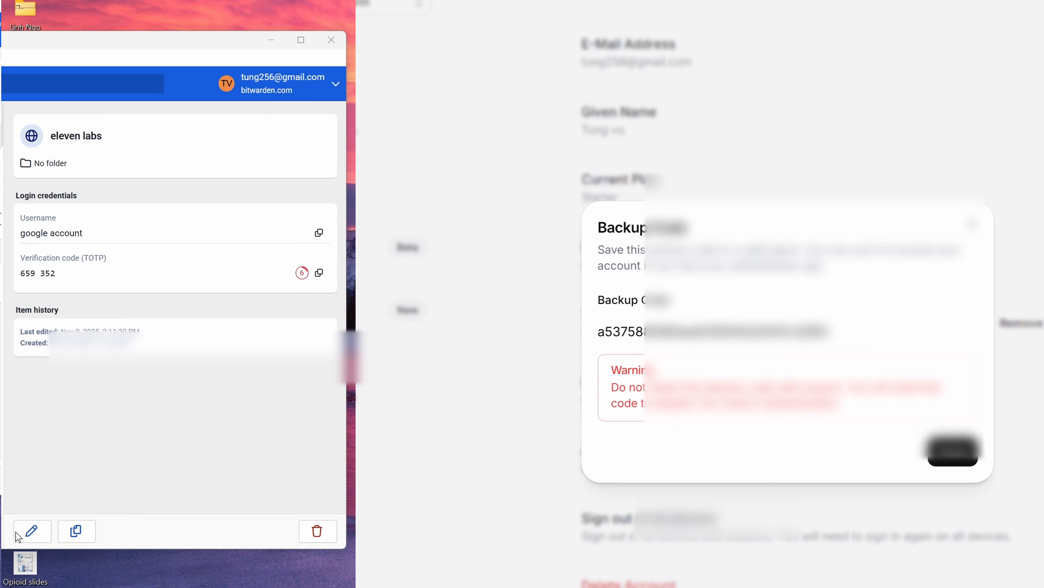
Save the two-factor backup code in the notes of the eleven labs Bitwarden item and close the backup code dialog.
key(ctrl+a)
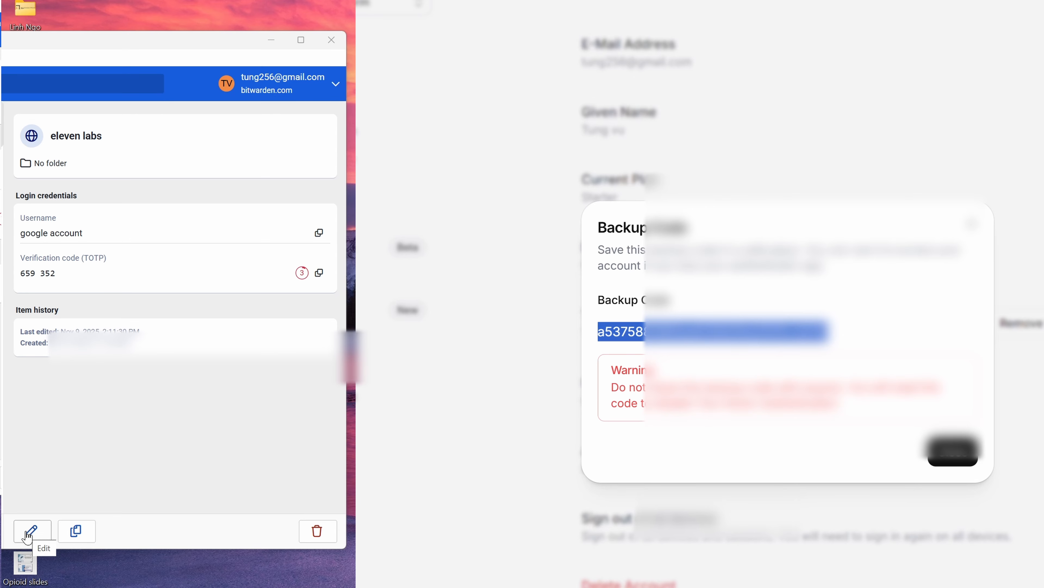
click(21, 534)
click(91, 482)
key(ctrl+v)
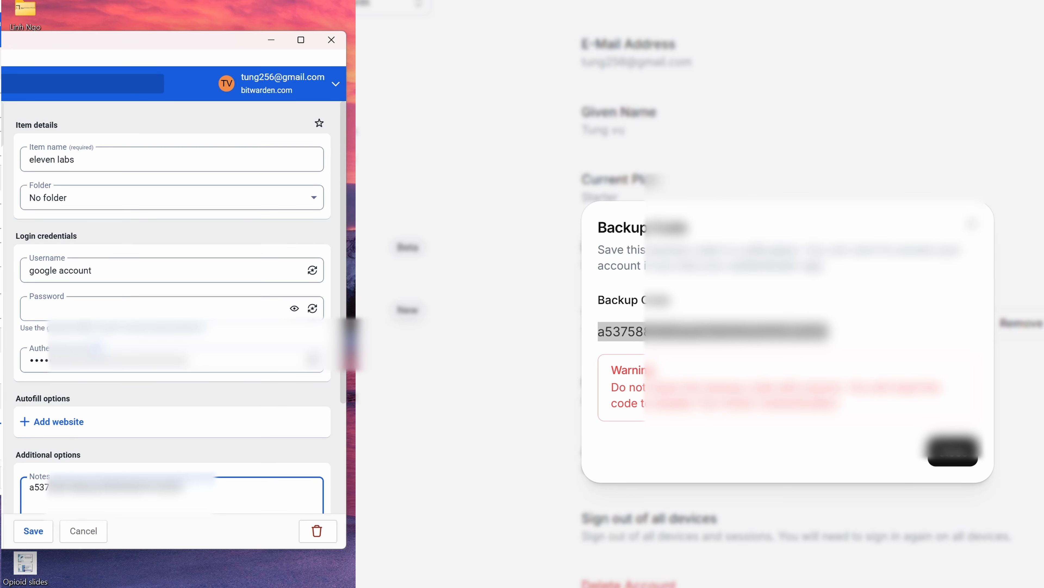
click(33, 531)
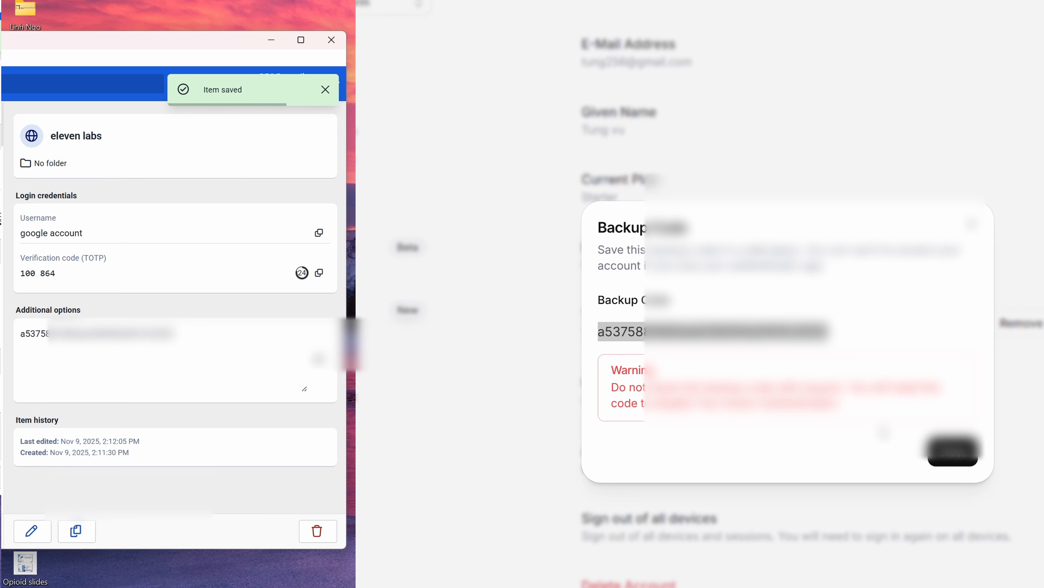
click(953, 450)
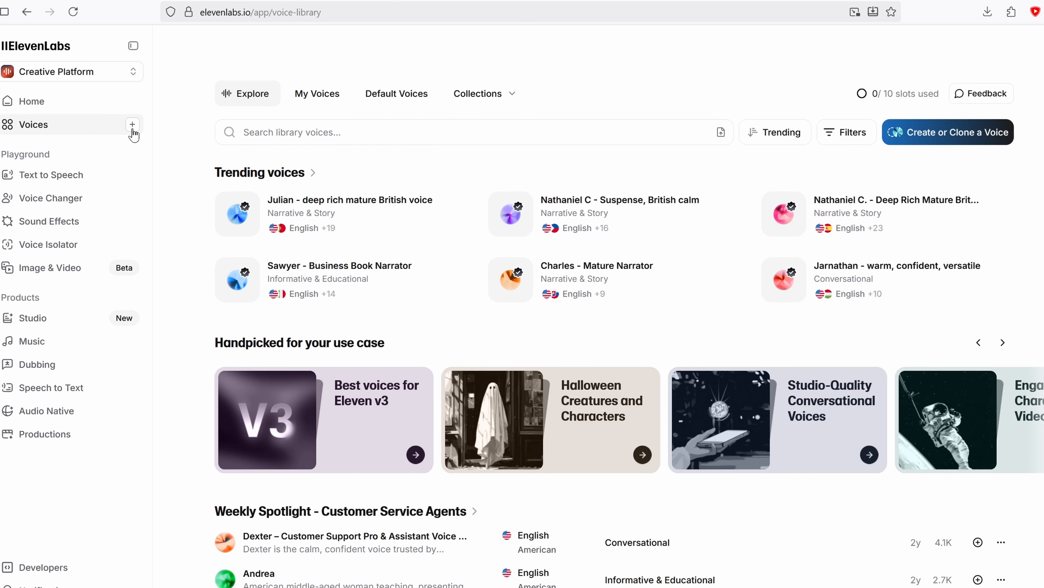
Upgrade the subscription from the account settings to the Creator plan with yearly billing.
click(132, 124)
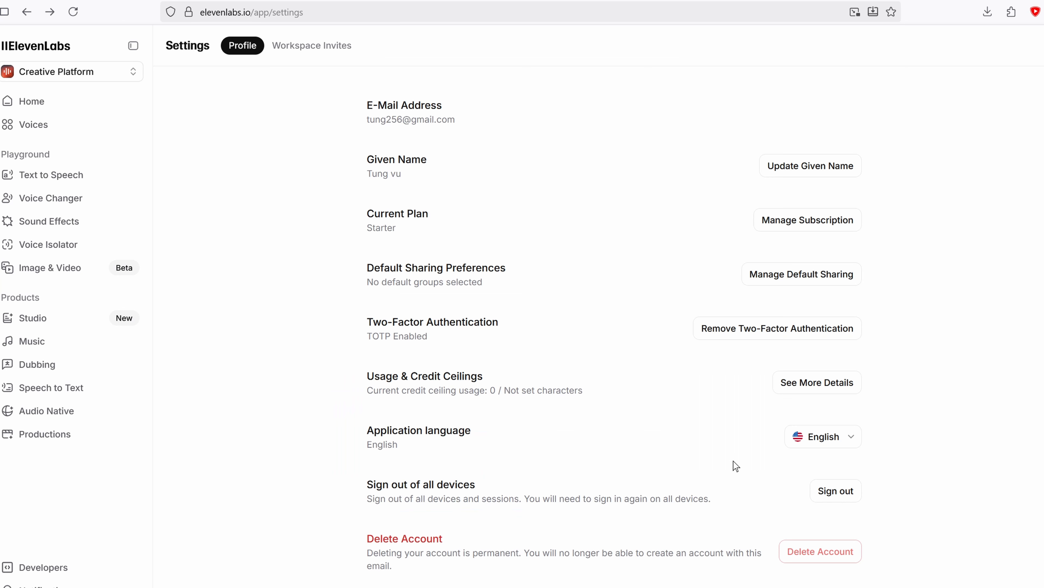
click(773, 227)
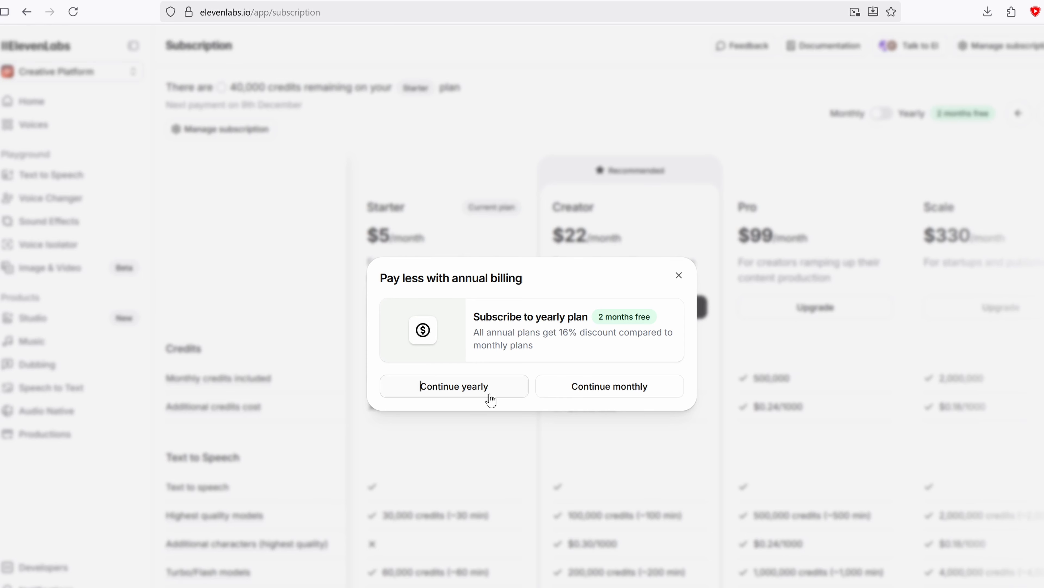
click(474, 394)
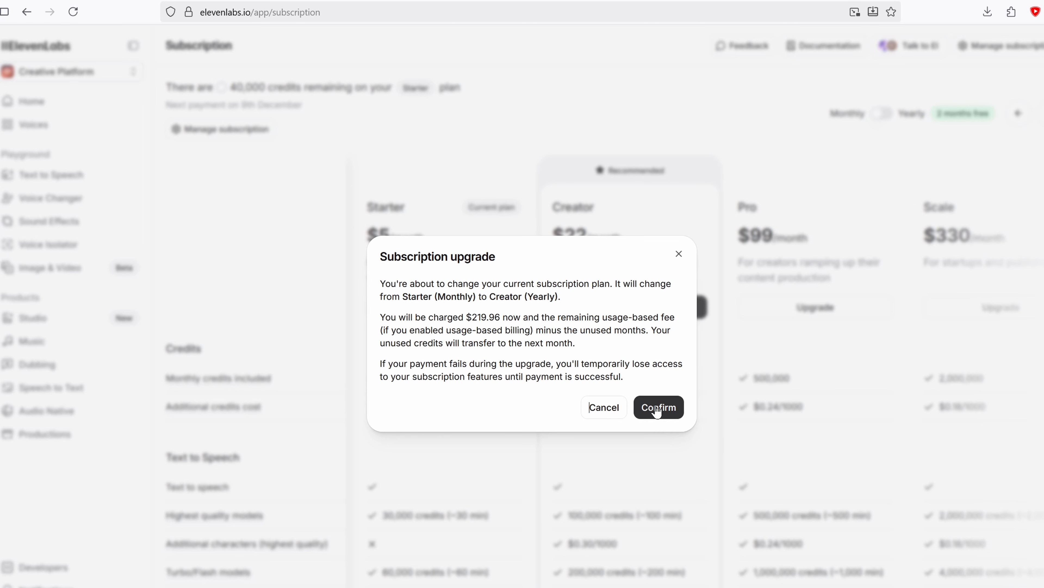
click(657, 408)
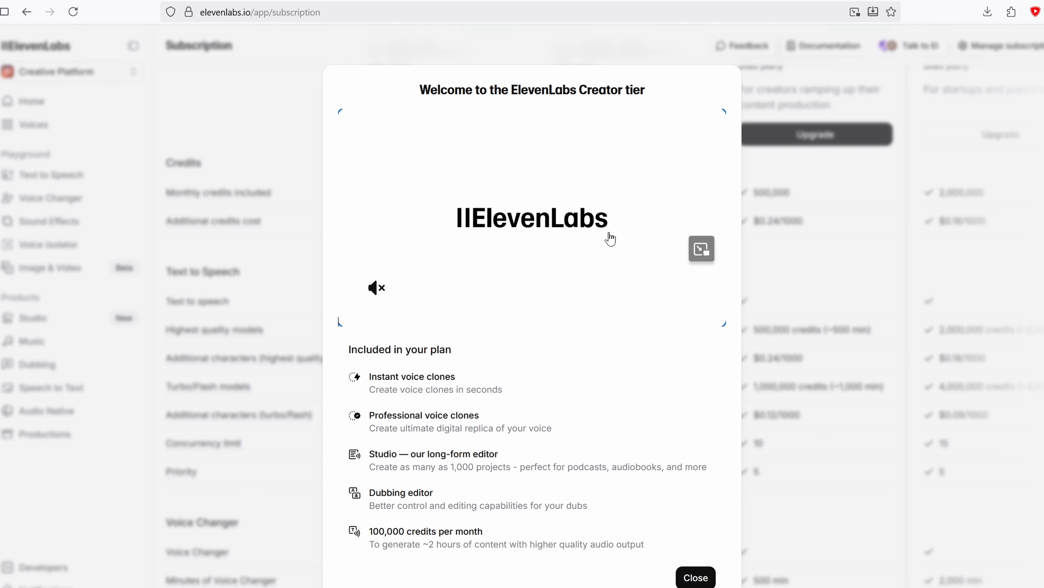
click(696, 577)
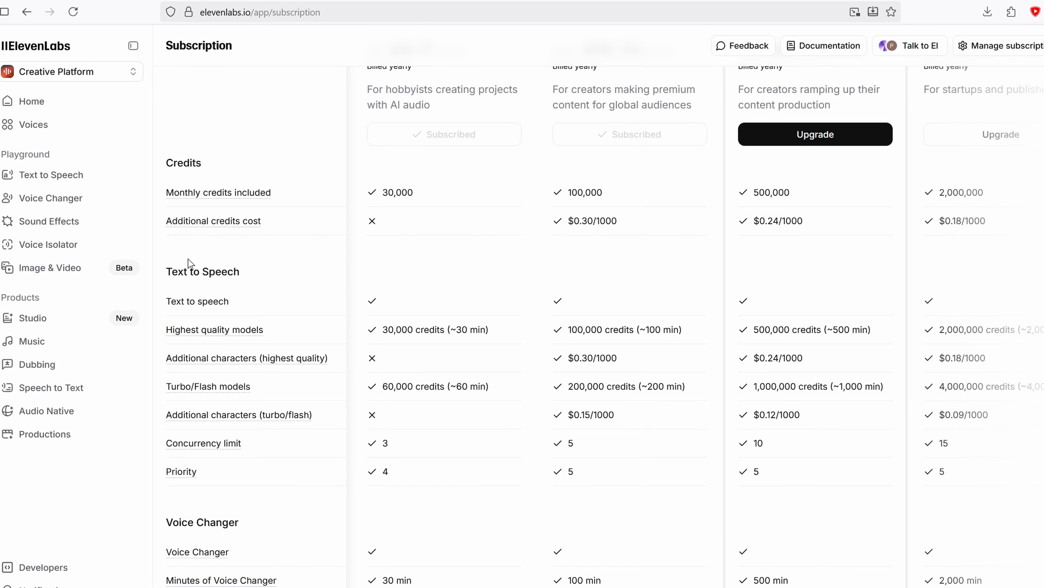
Start a new Professional Voice Clone, going through the recording tips to the clone details form.
click(132, 124)
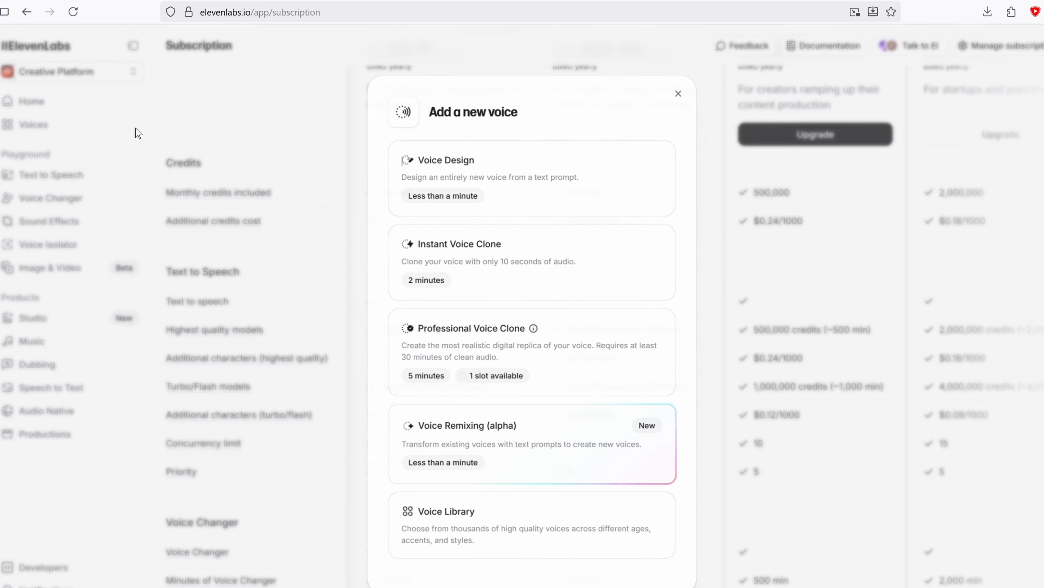
click(569, 358)
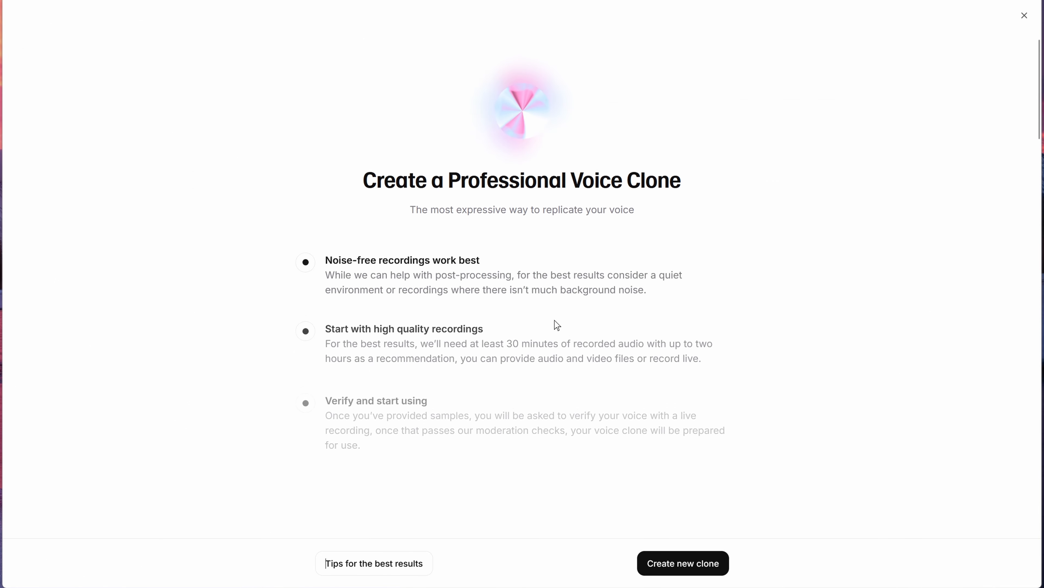
click(689, 569)
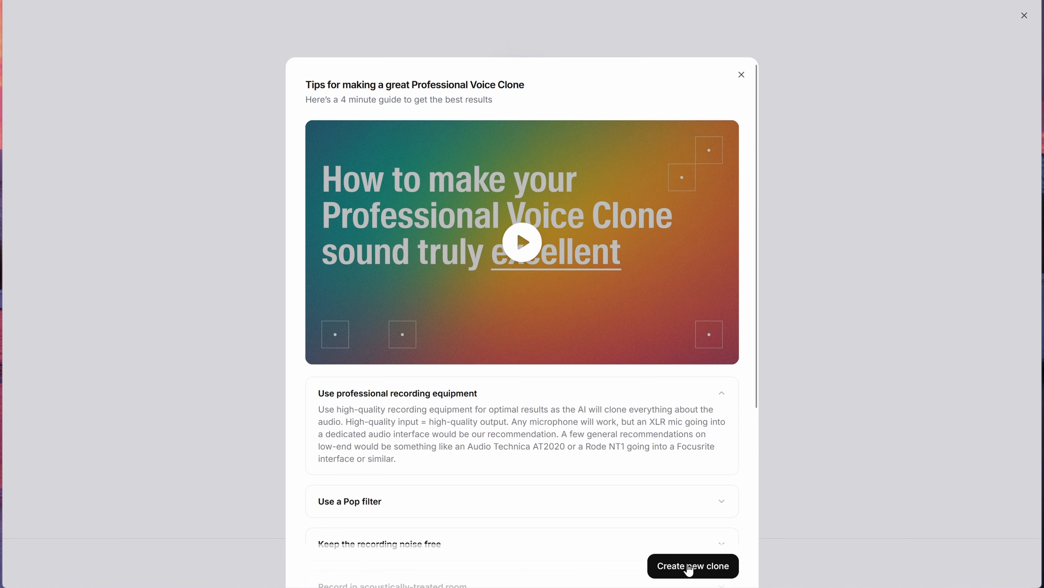
scroll(617, 421, down, 6)
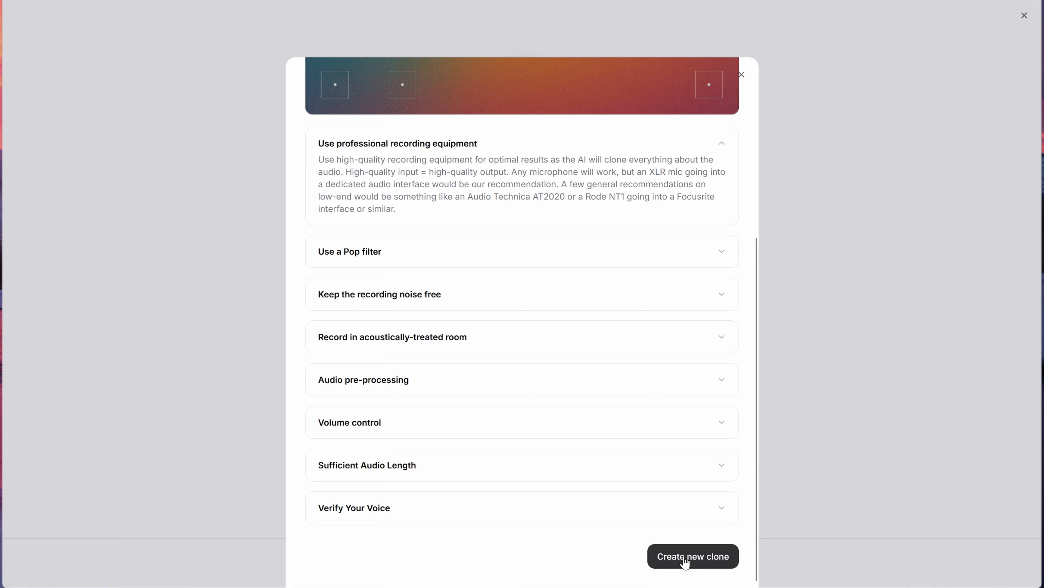
click(715, 564)
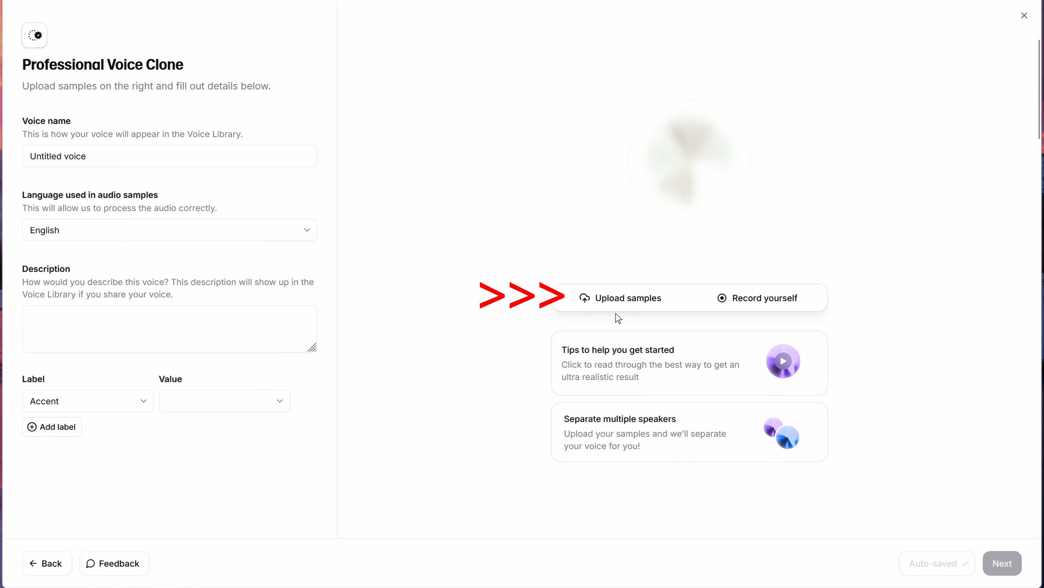
Upload all nine WAV recordings as samples for the voice clone and fill in the voice name.
click(621, 298)
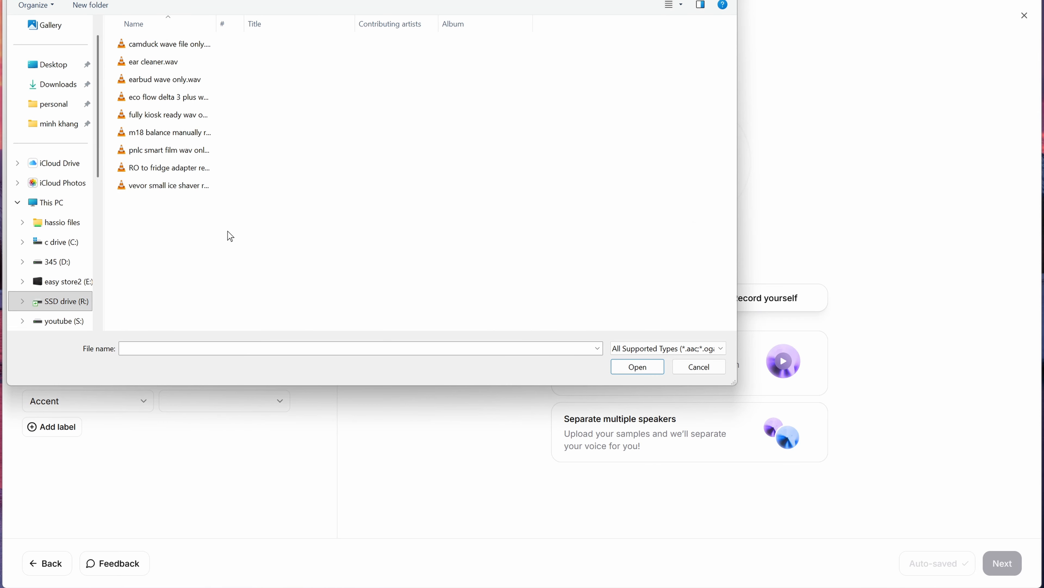
drag(218, 26, 346, 22)
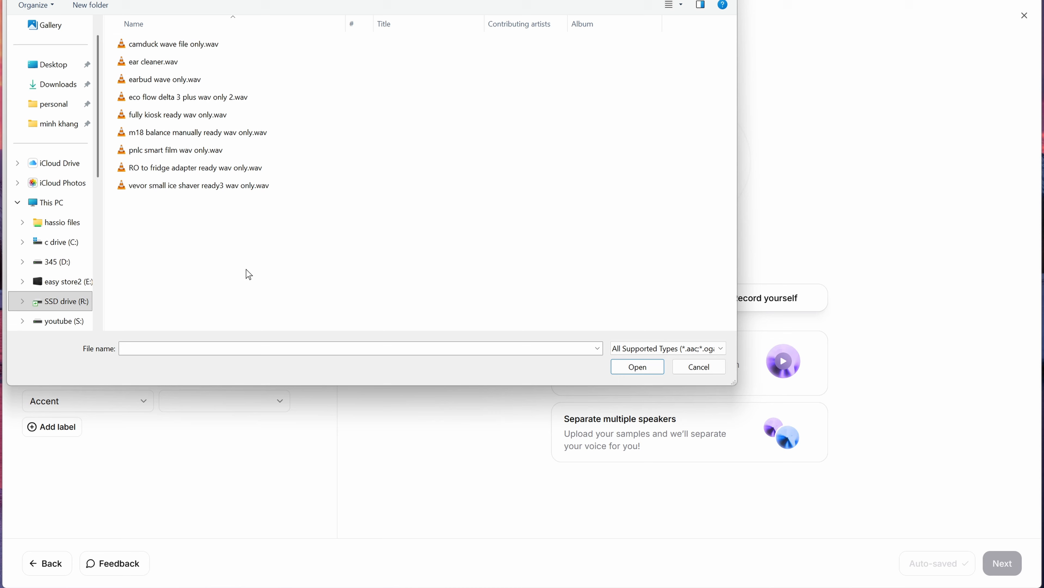
drag(246, 271, 93, 17)
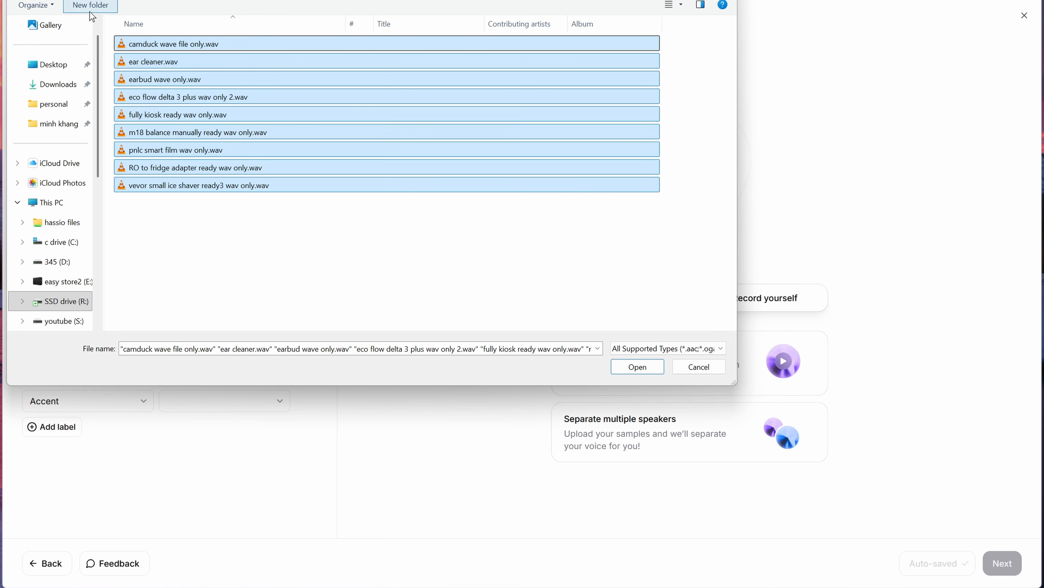
click(638, 366)
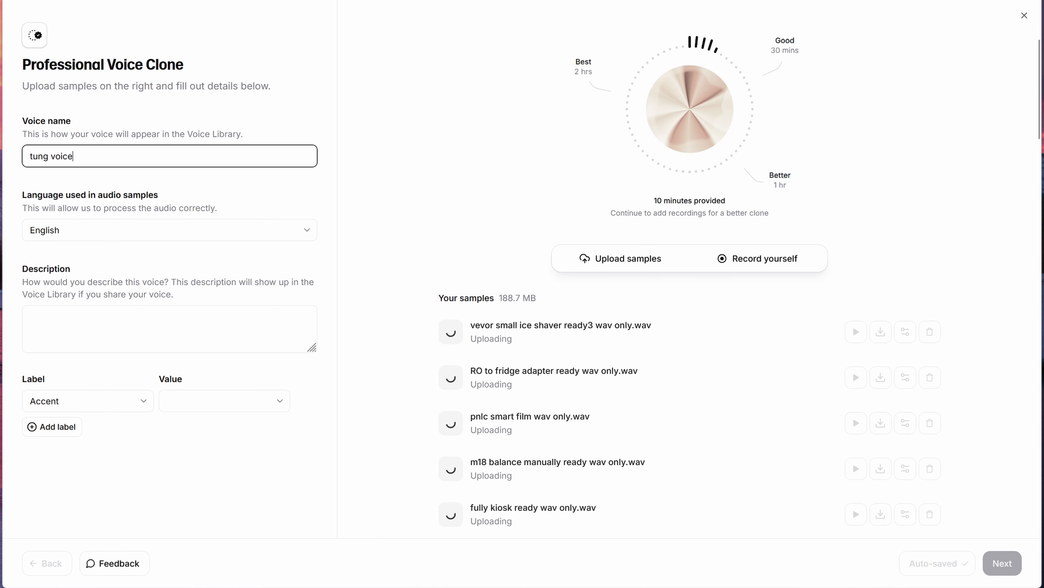
Describe the voice as "feminine,girly,young,soft", set the labels to American accent, Female and Middle Aged, and continue to voice verification.
click(144, 317)
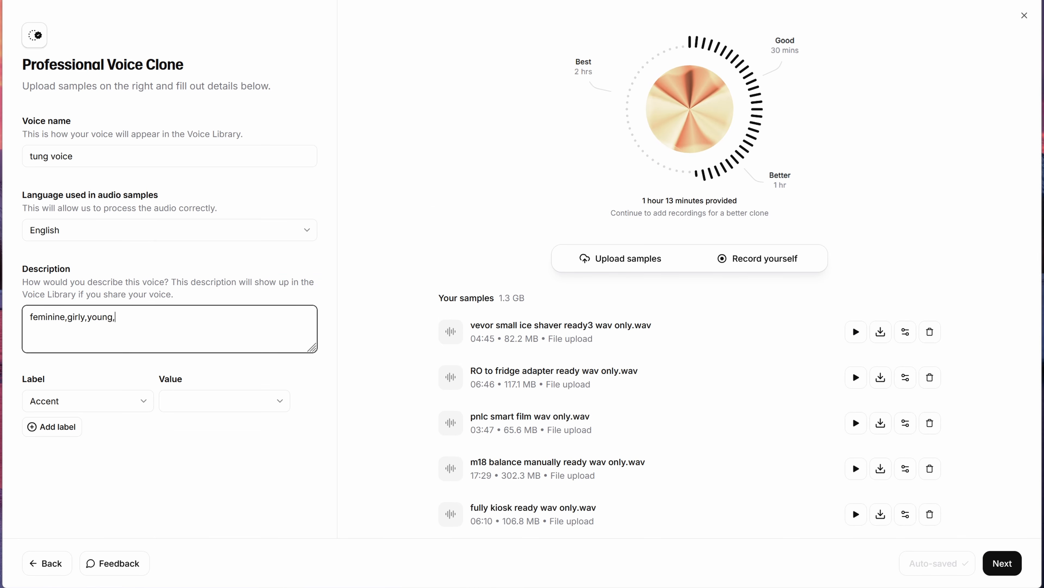
text(t)
click(224, 401)
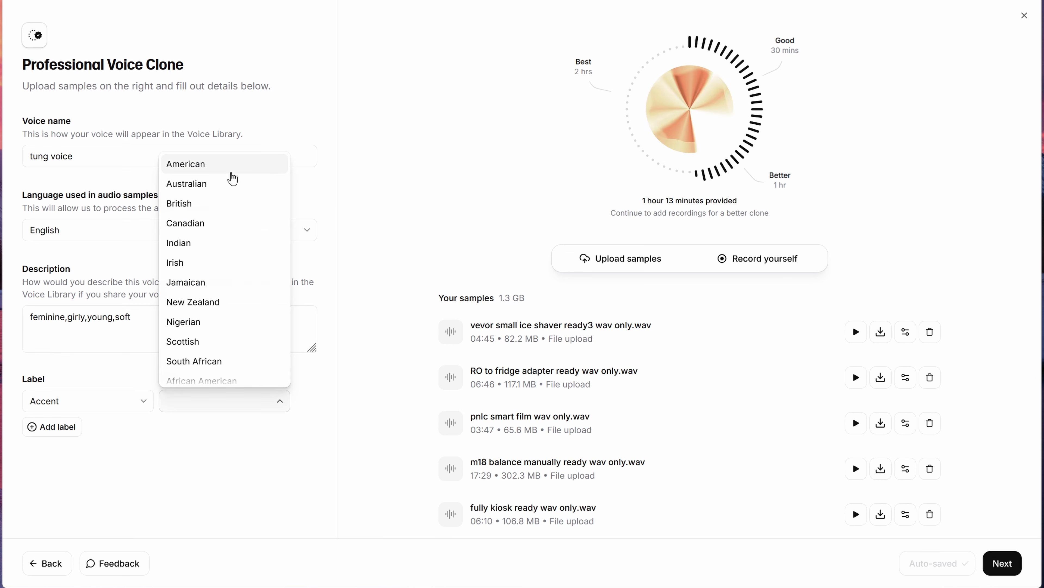
click(233, 164)
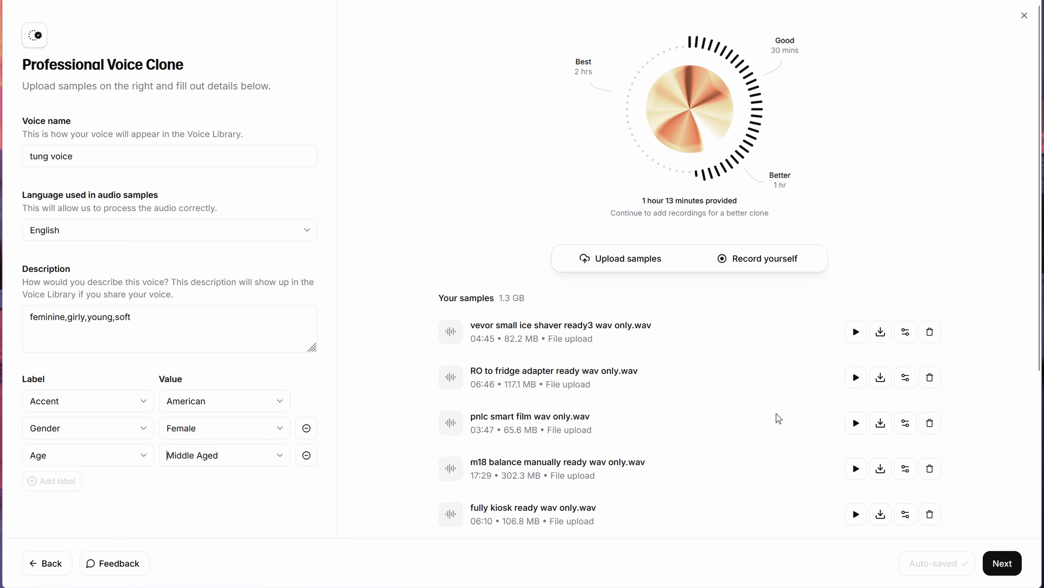
scroll(779, 418, down, 5)
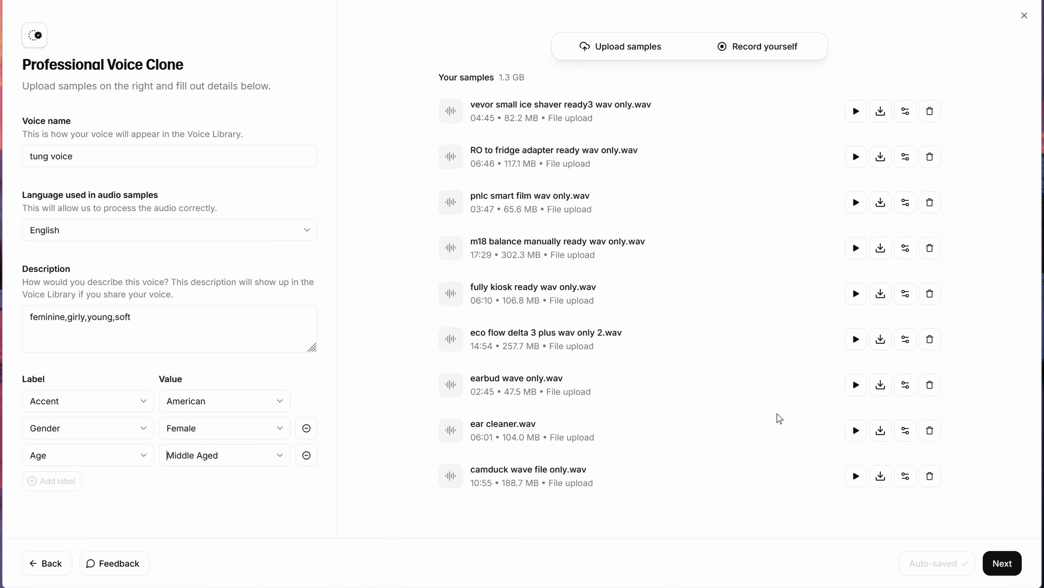
click(998, 558)
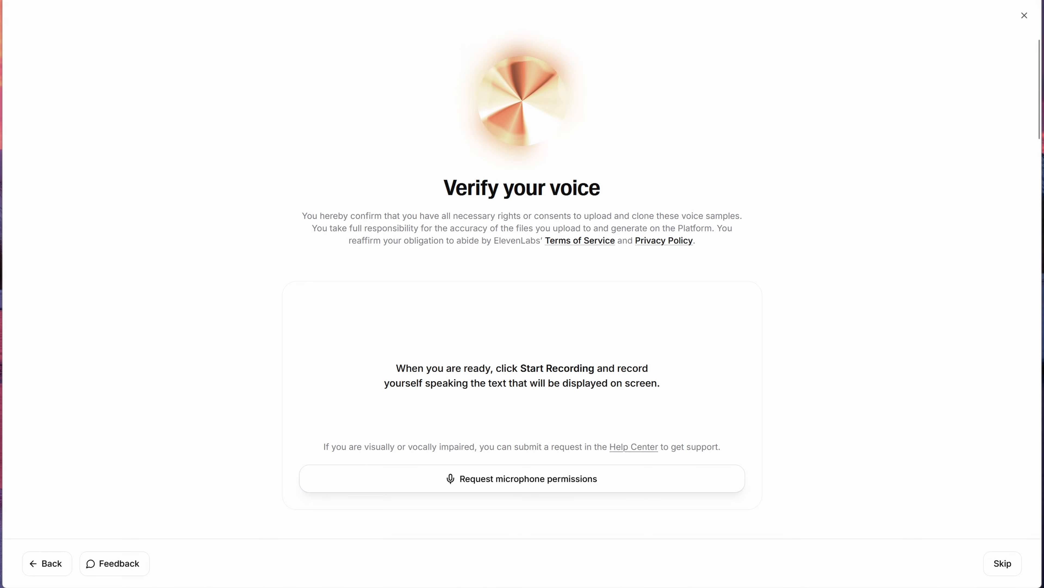
Allow access to the Yeti Stereo Microphone, record and submit the displayed verification sentence, and return to the dashboard.
click(639, 480)
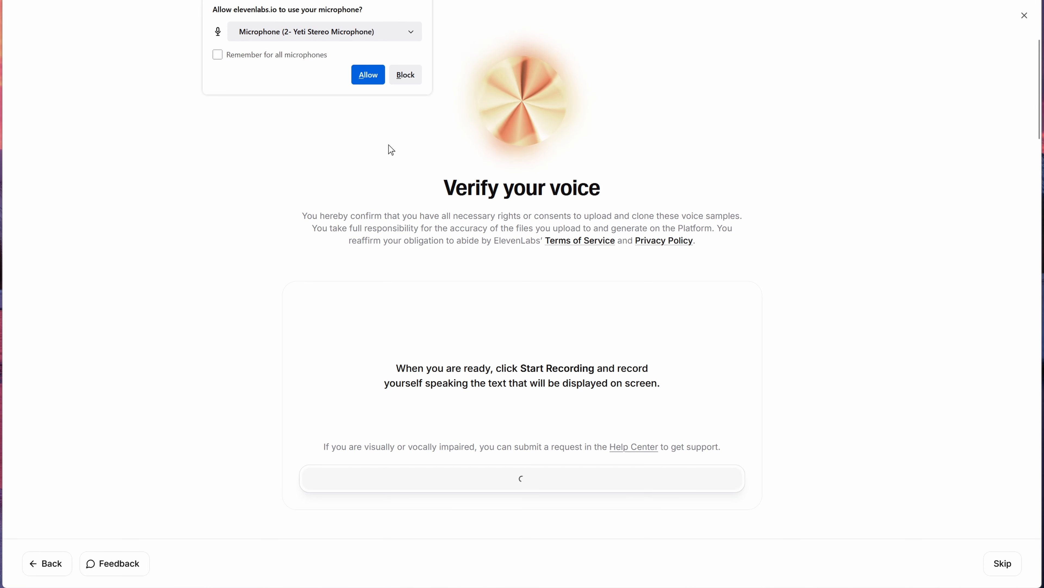
click(364, 77)
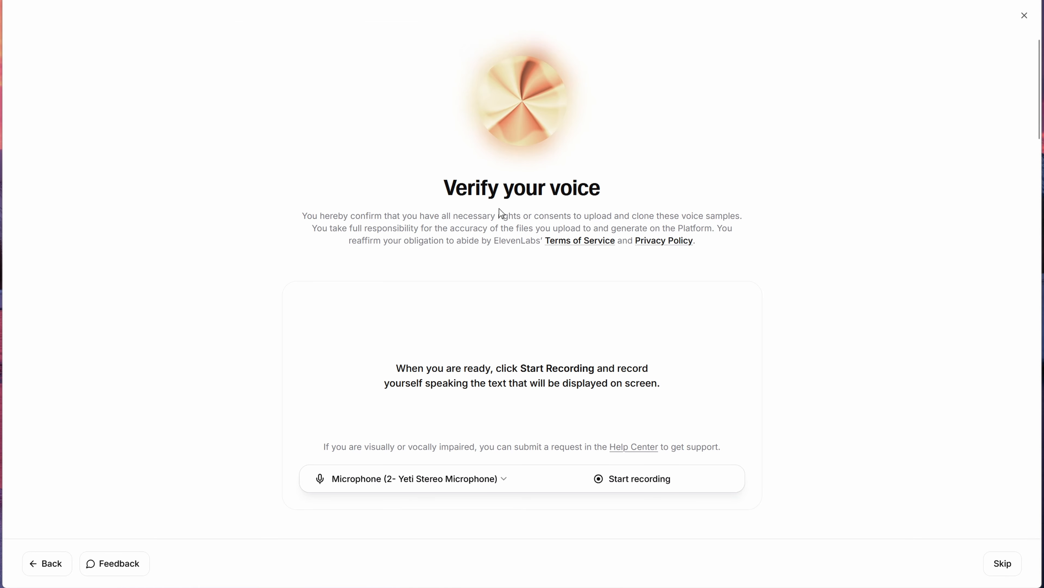
click(654, 489)
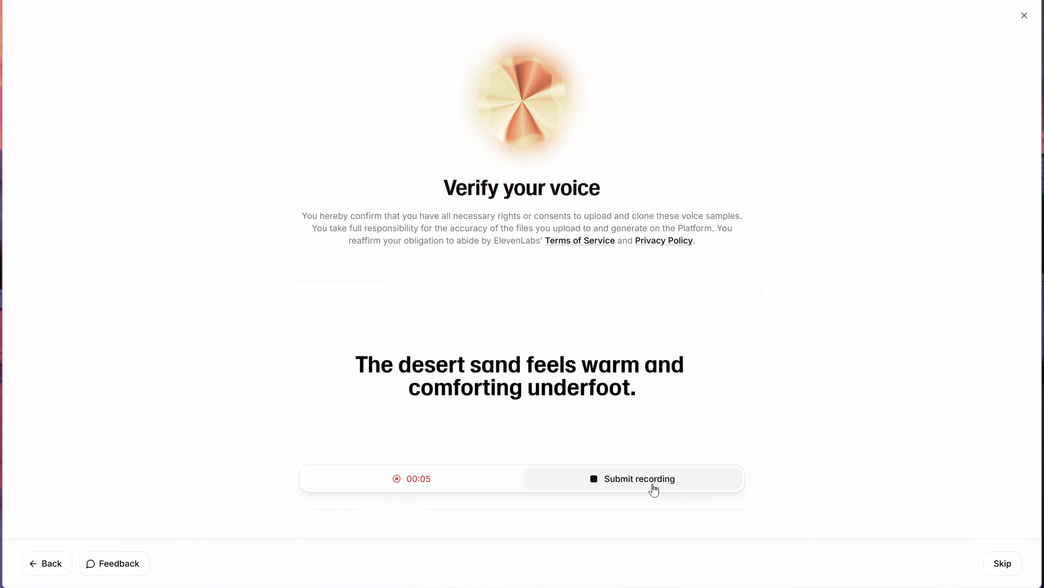
click(654, 489)
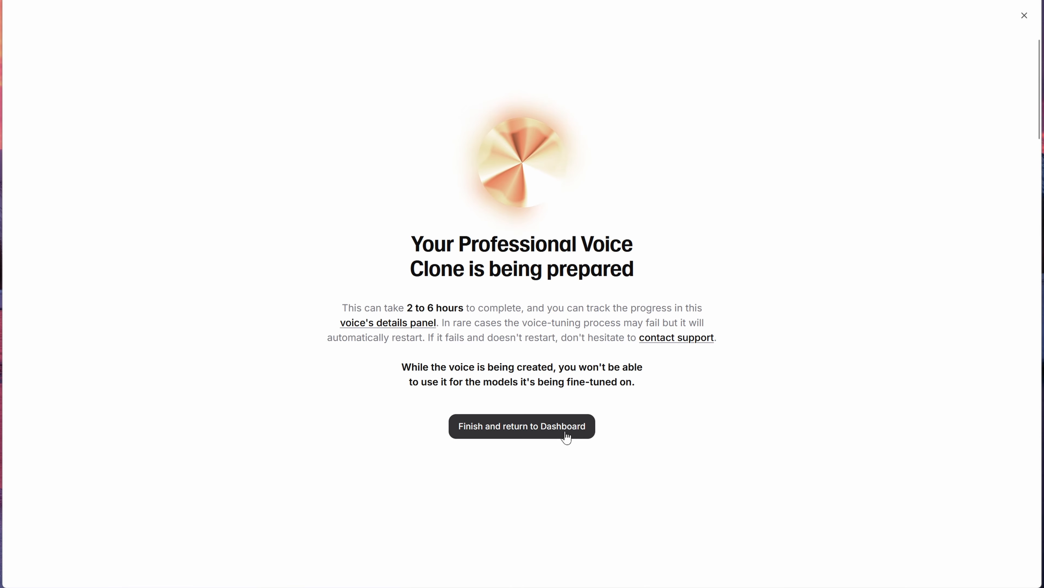
click(566, 437)
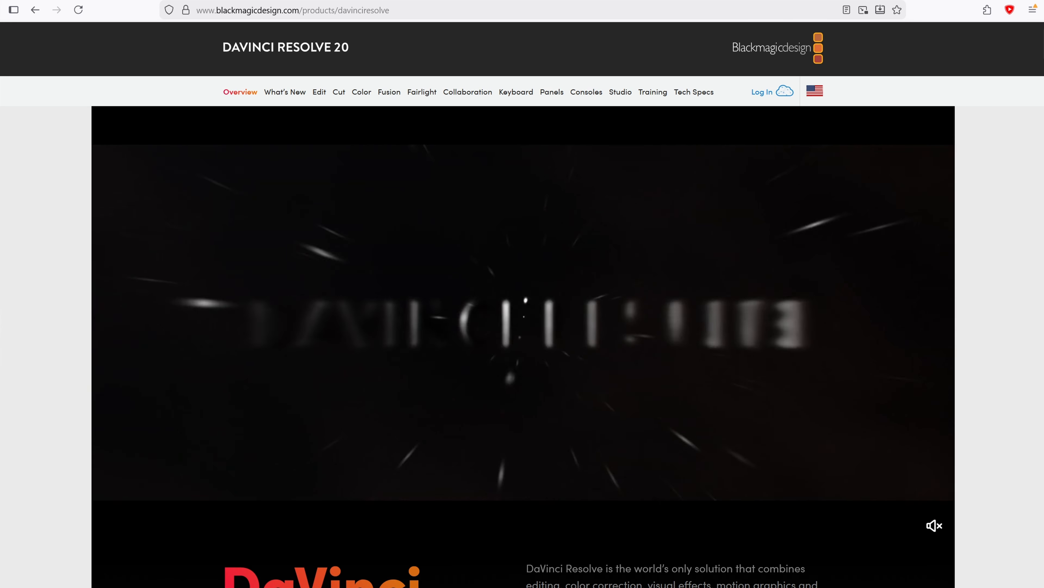
Browse the What's New page for DaVinci Resolve 20 on the Blackmagic Design website and search it for "voice".
mouse_move(1043, 587)
mouse_down()
mouse_move(1043, 559)
mouse_move(1043, 570)
mouse_up()
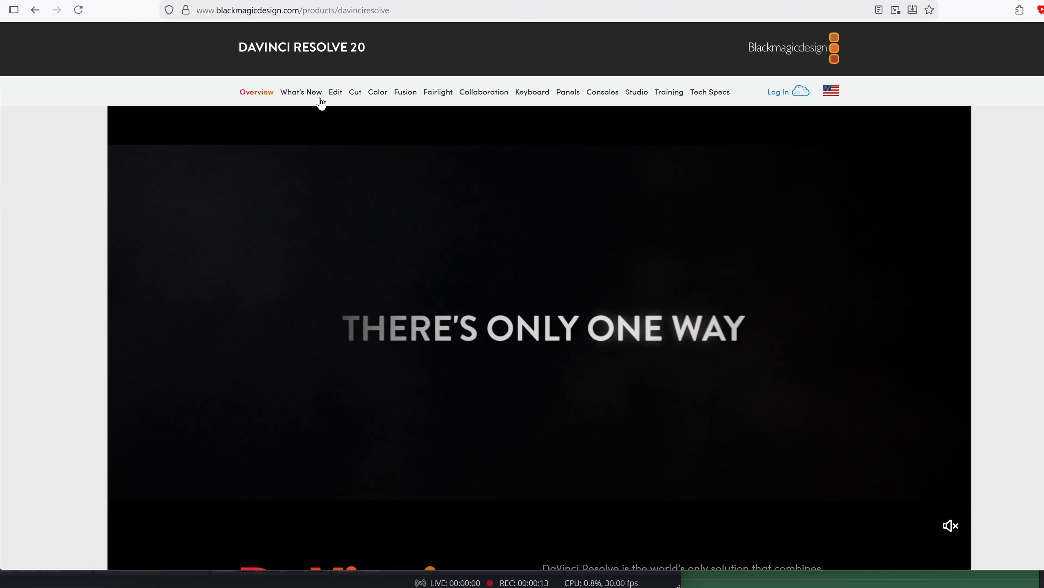
click(310, 99)
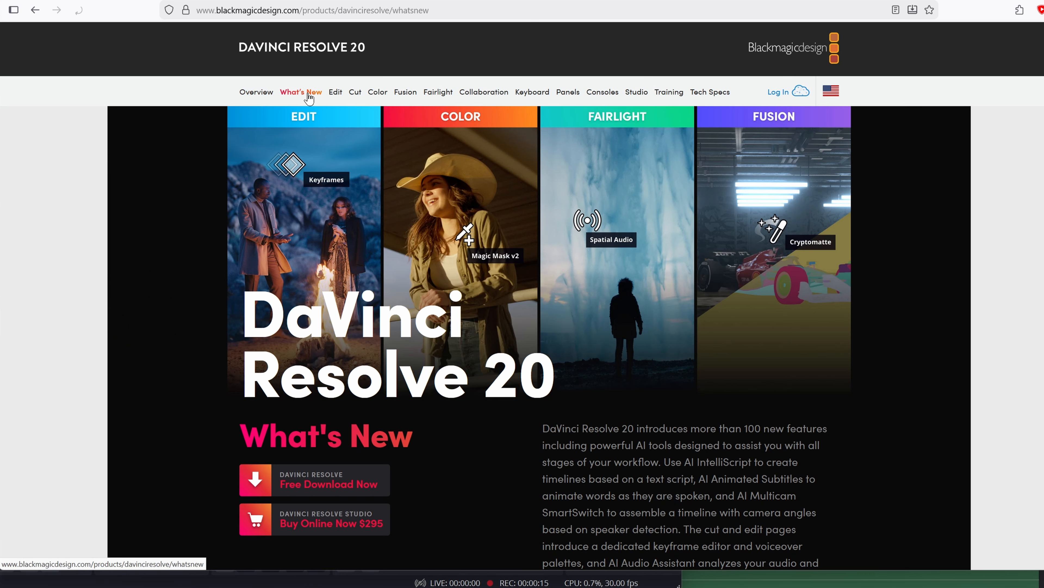
scroll(745, 282, down, 5)
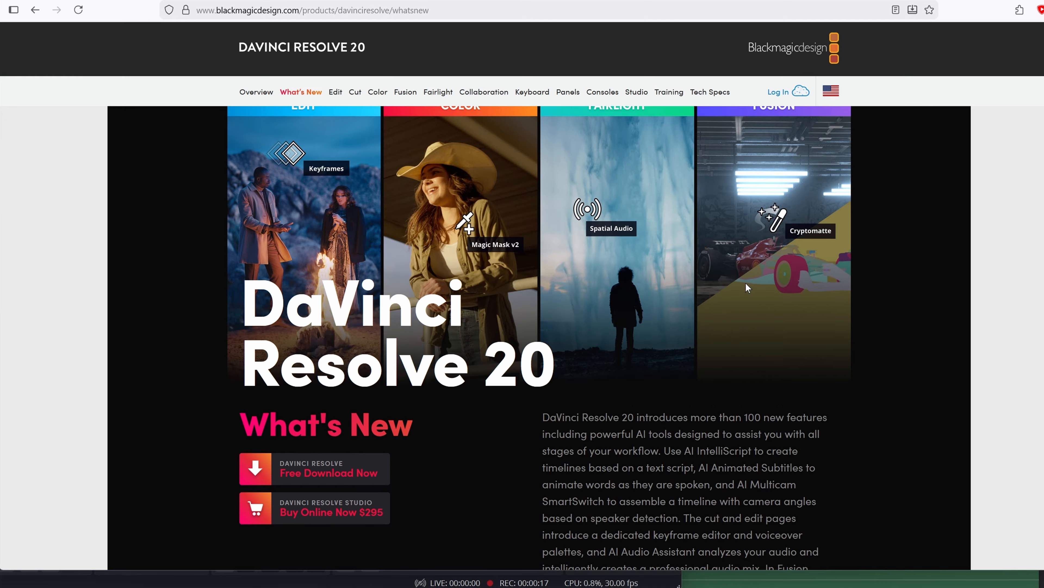
scroll(745, 282, down, 6)
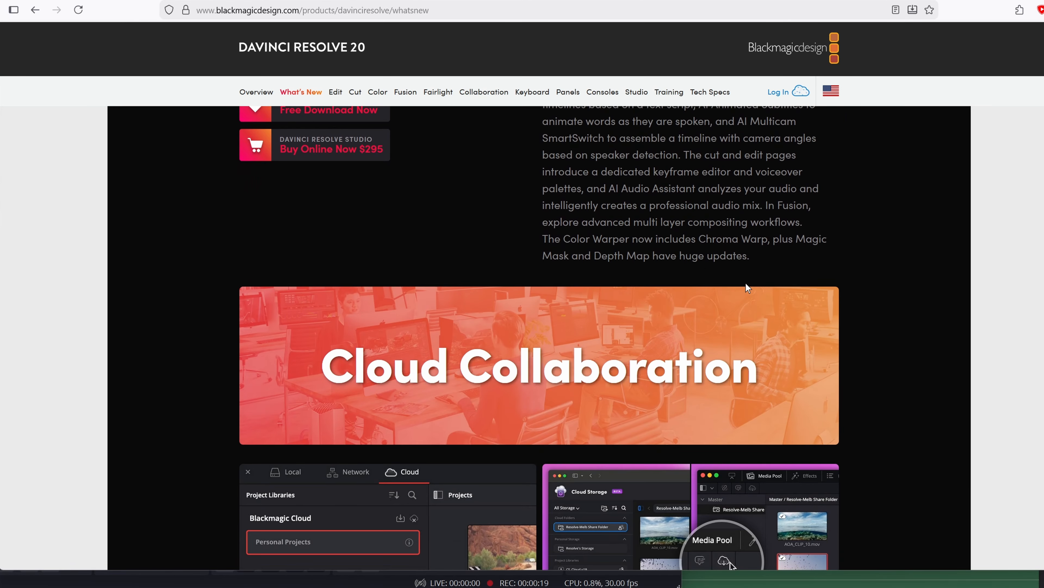
scroll(746, 284, down, 9)
scroll(794, 283, down, 10)
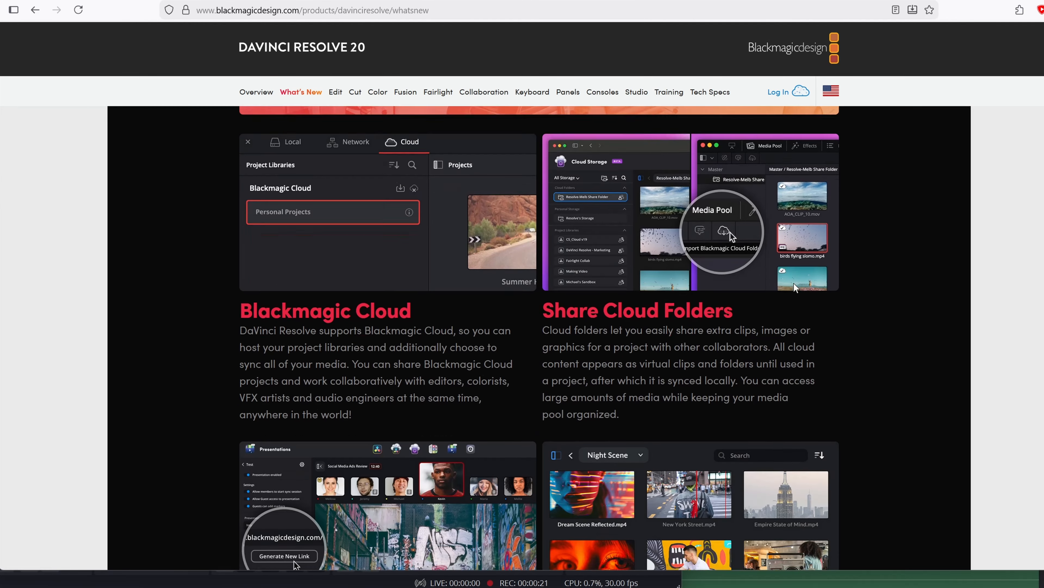
scroll(818, 284, down, 6)
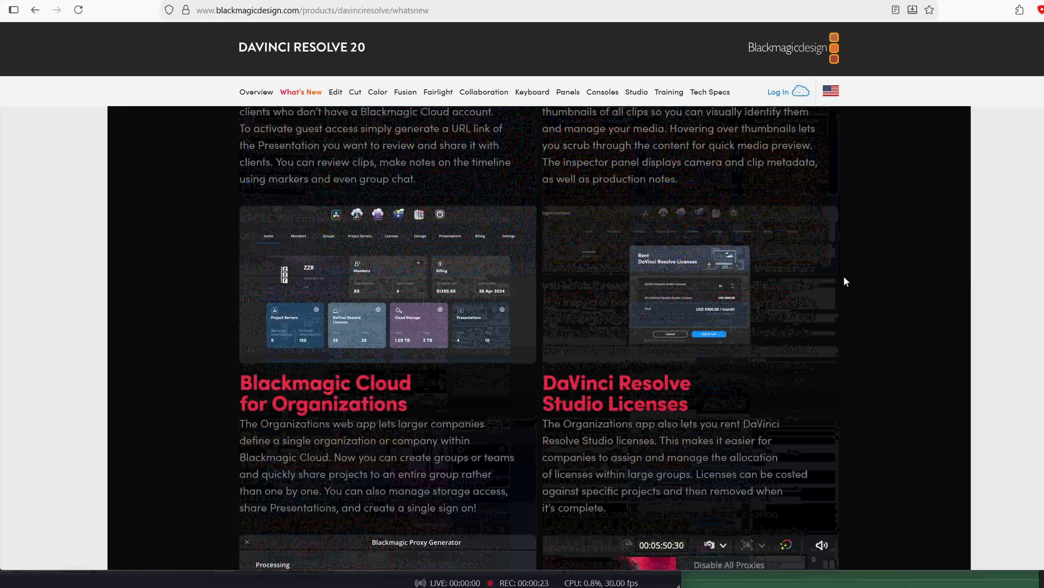
key(ctrl+f)
text(voice)
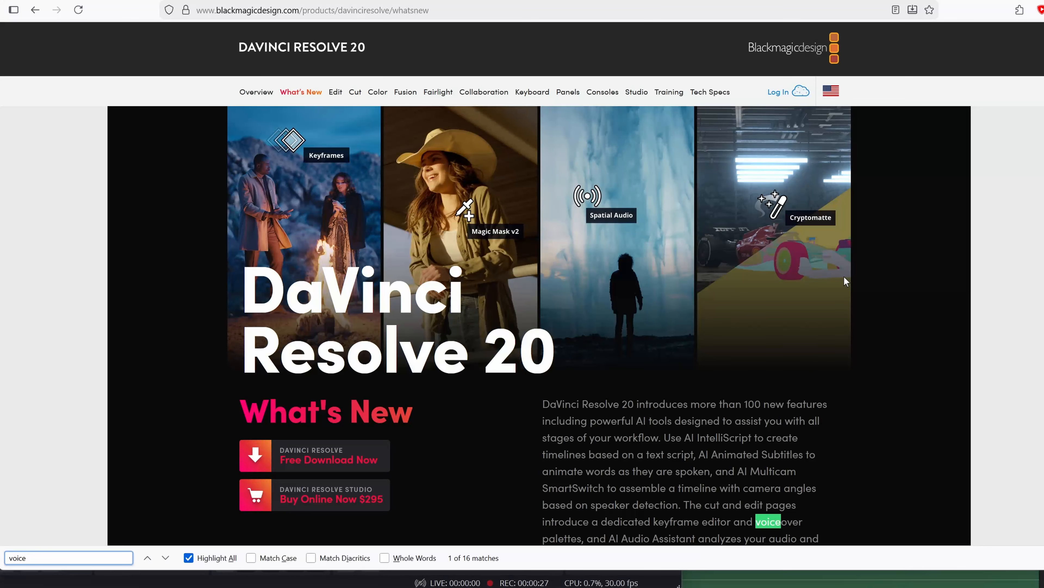
key(Return)
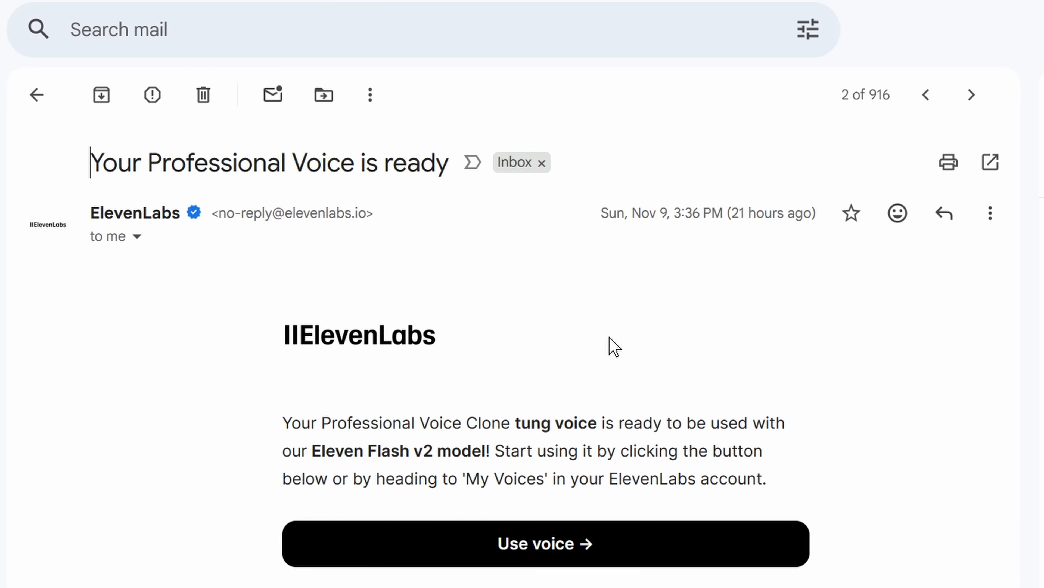
Open the finished voice from the ElevenLabs email, generate speech from "welcome to the next level!" and play it.
click(569, 537)
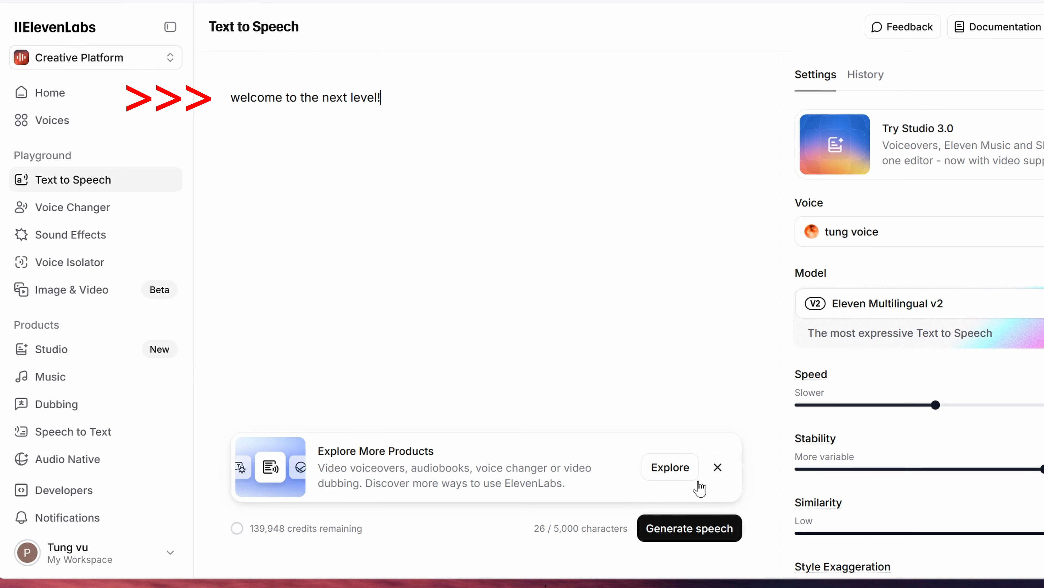
click(717, 468)
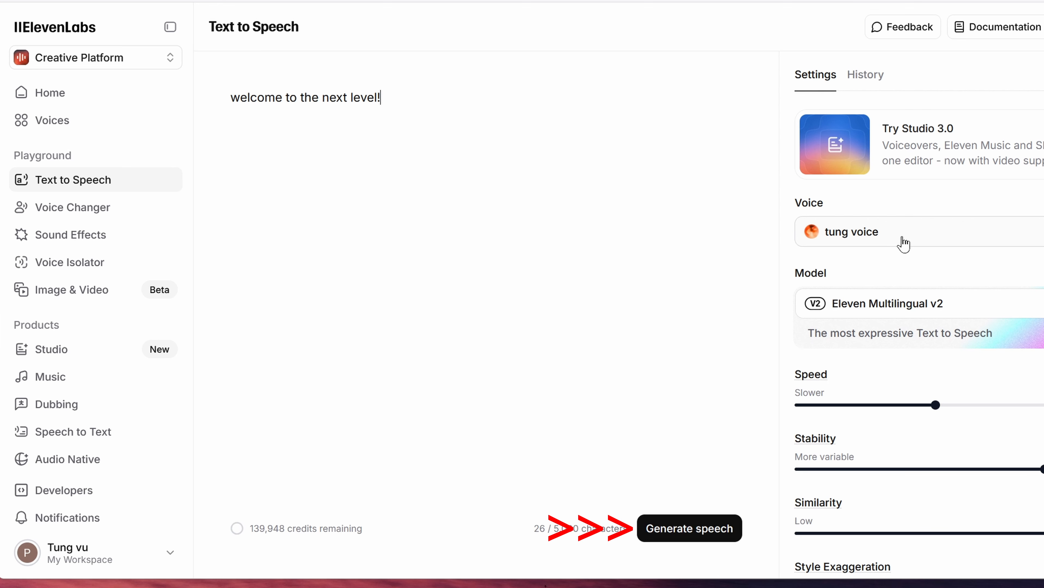
click(690, 528)
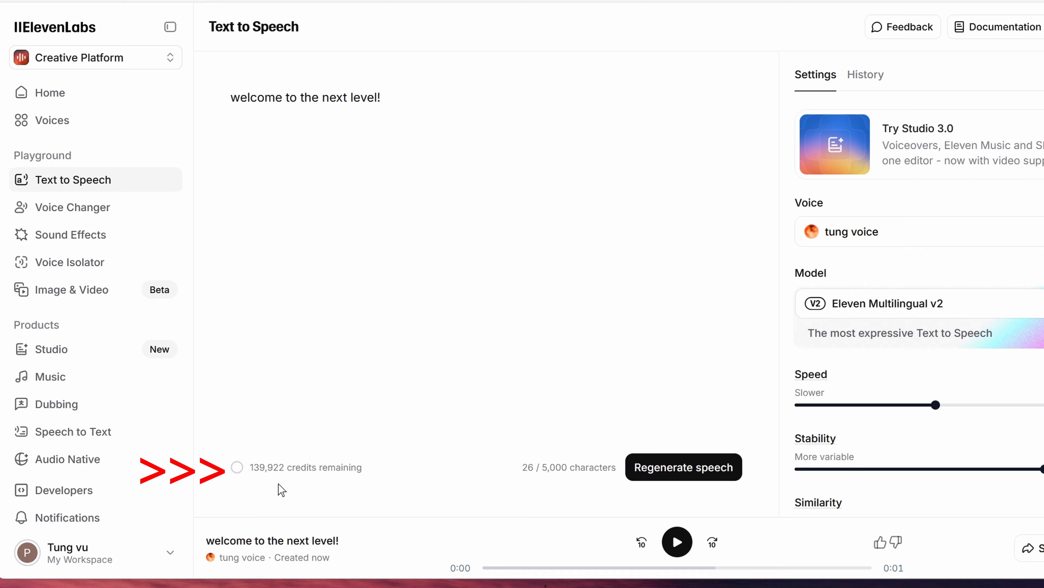
click(681, 552)
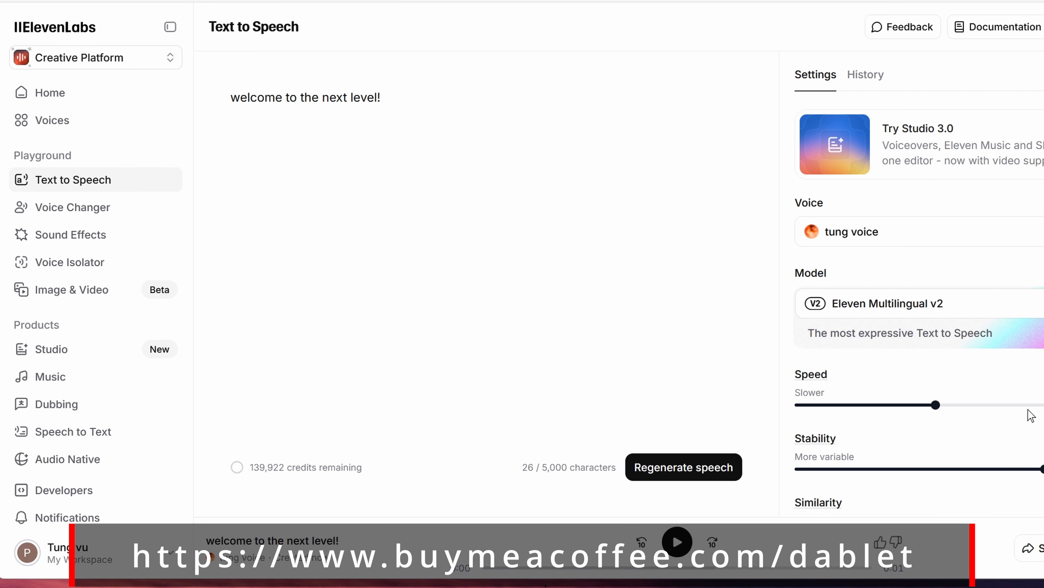
Increase the speech speed and review the remaining voice settings.
mouse_move(1041, 408)
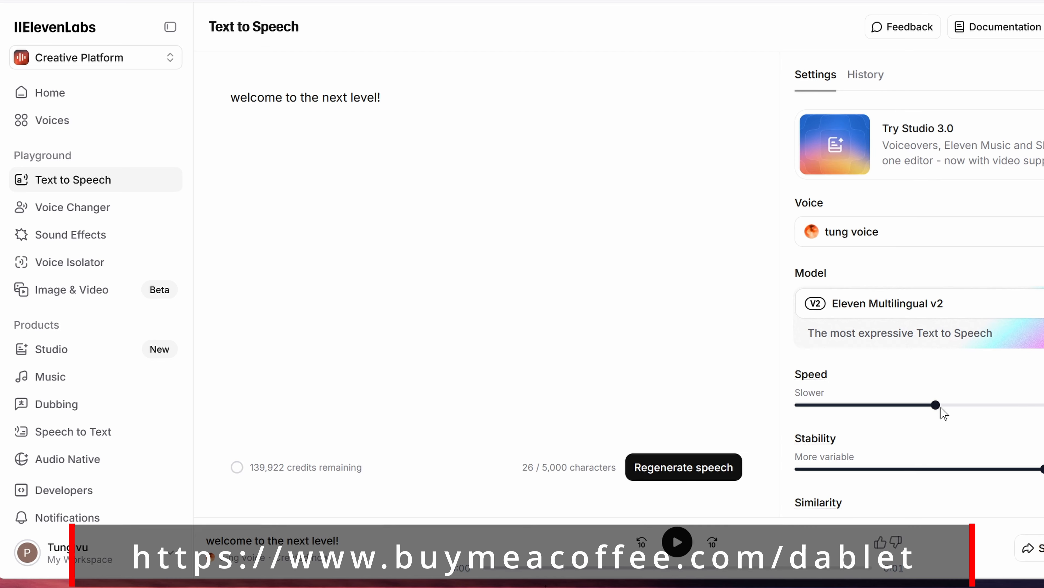
drag(938, 406, 1043, 406)
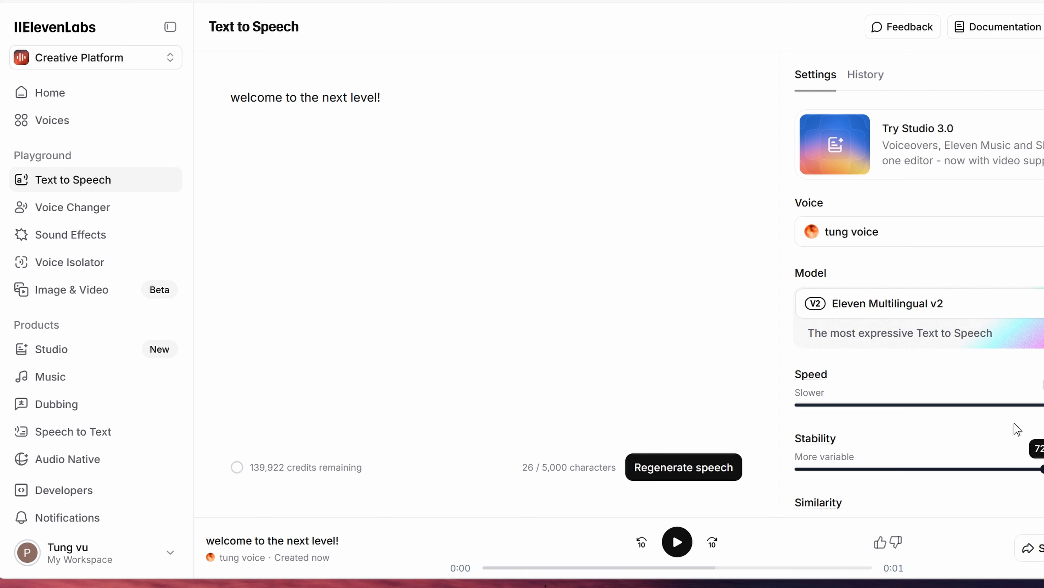
scroll(910, 391, down, 4)
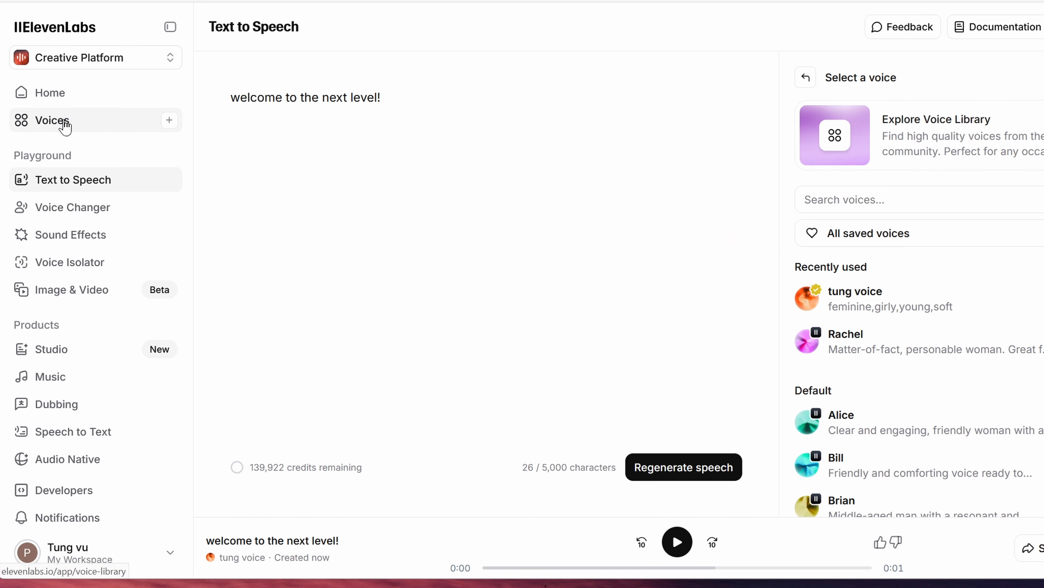
Open the sharing settings of the cloned voice in My Voices.
click(63, 125)
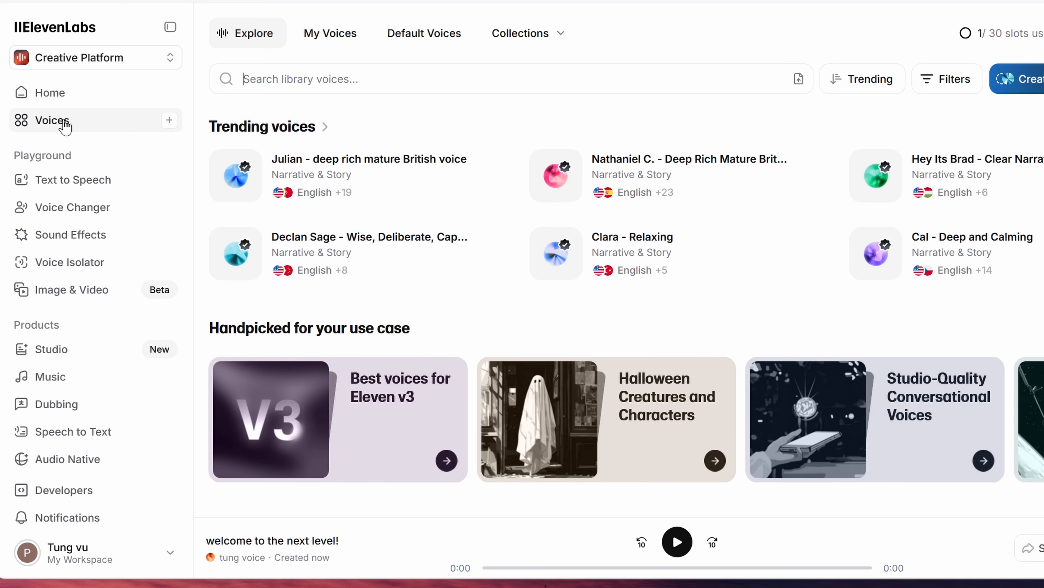
click(339, 50)
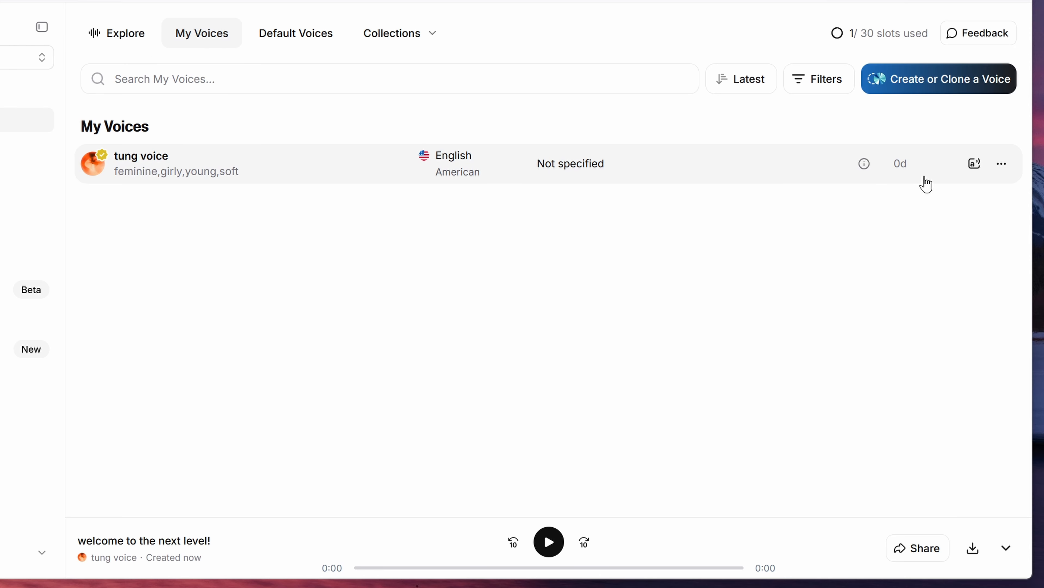
click(1009, 170)
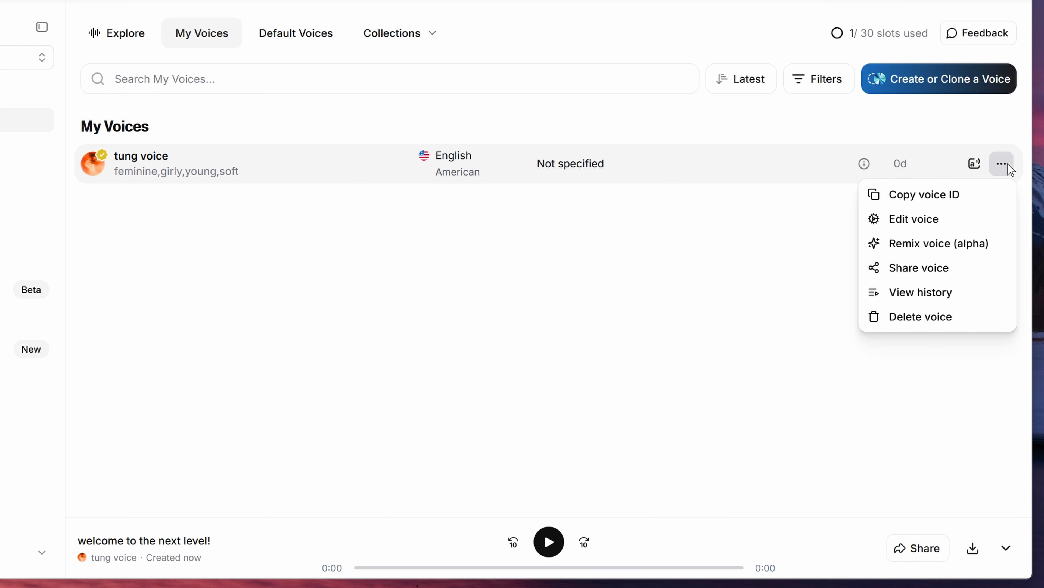
click(938, 272)
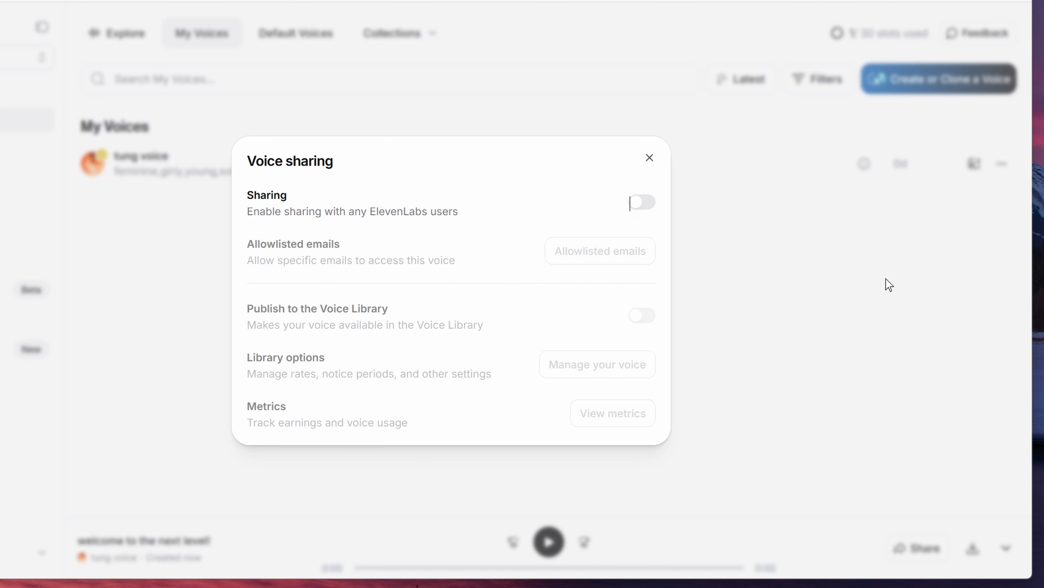
Enable sharing for the cloned voice and publish it to the Voice Library with live moderation disabled and a 6-month notice period.
click(647, 204)
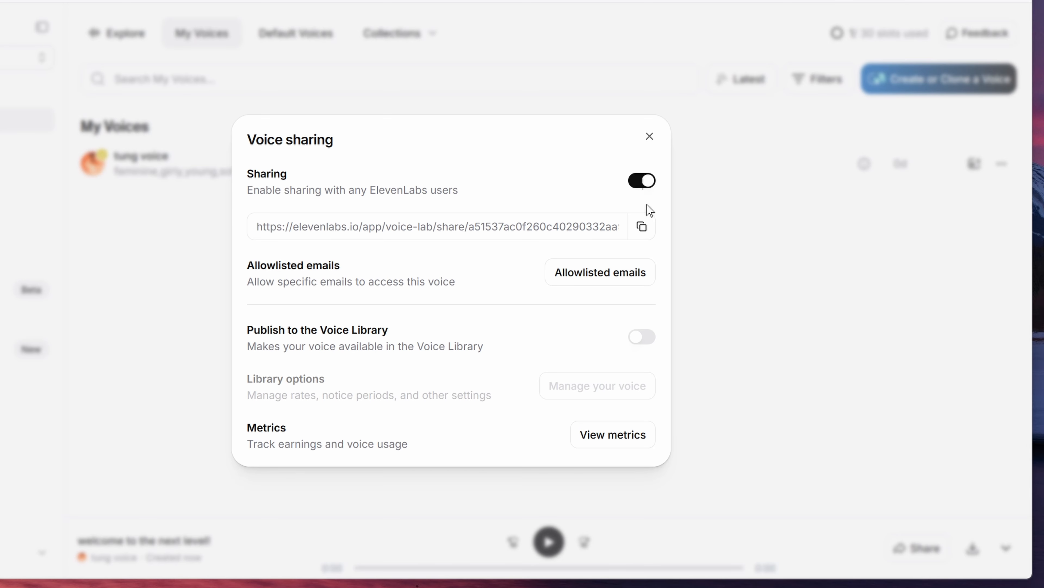
click(642, 338)
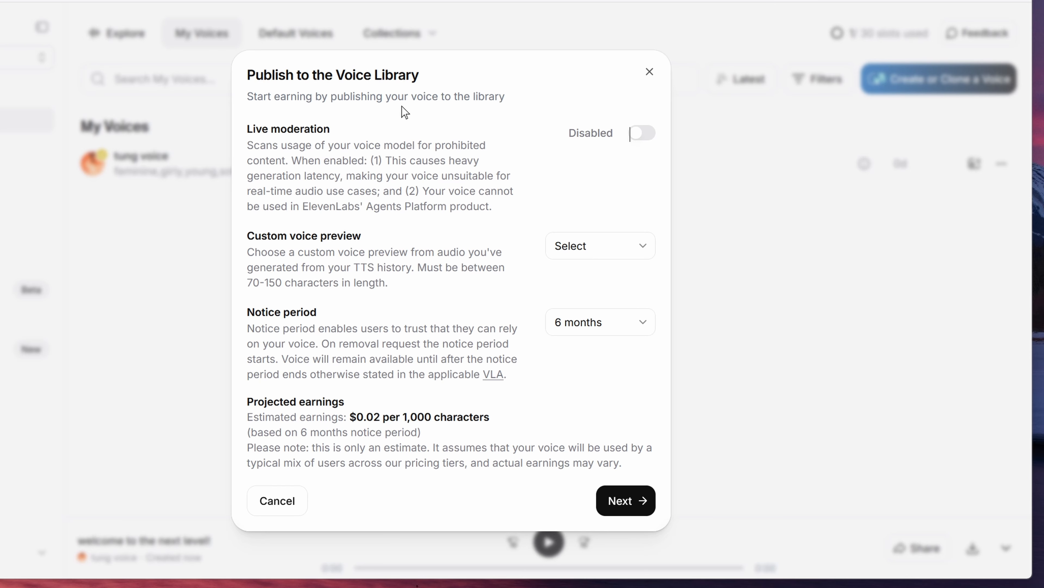
click(642, 510)
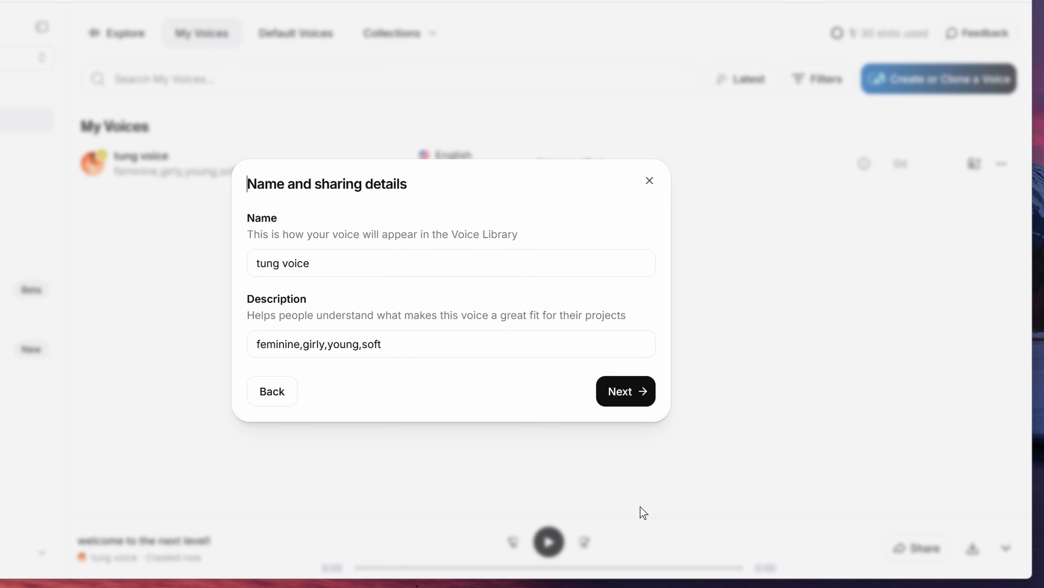